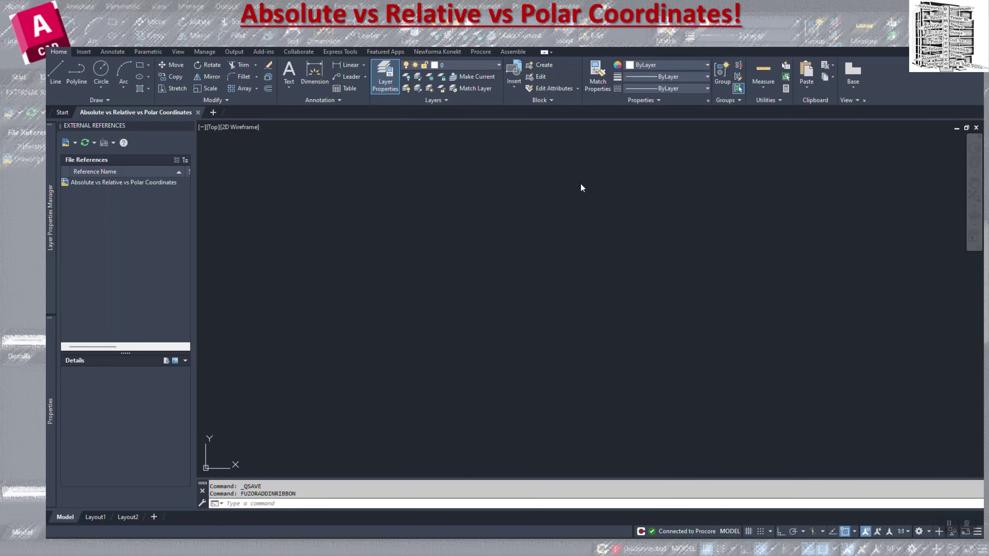
Turn on the drawing grid and set both the grid spacing and the snap spacing to 1 in X and Y.
left_click(748, 532)
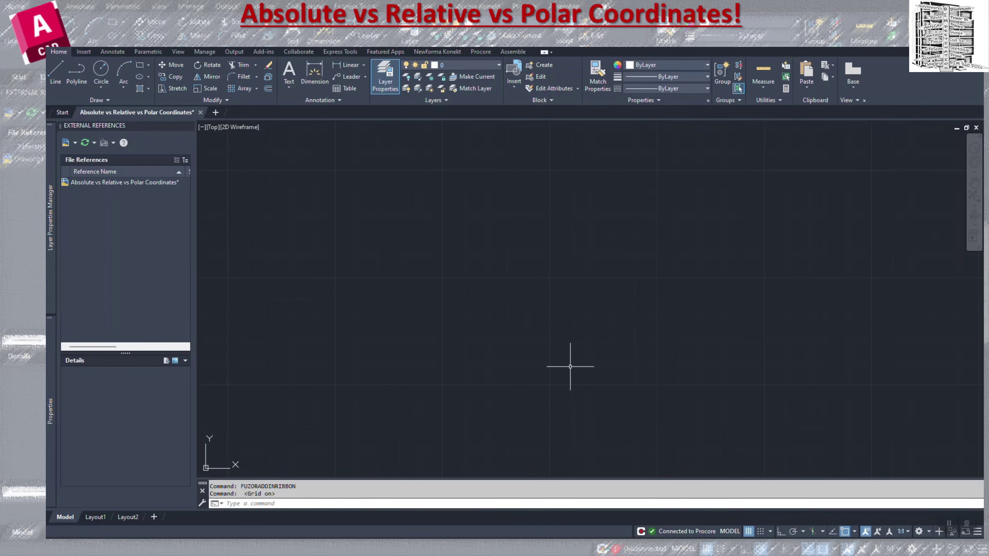
left_click(770, 531)
left_click(773, 519)
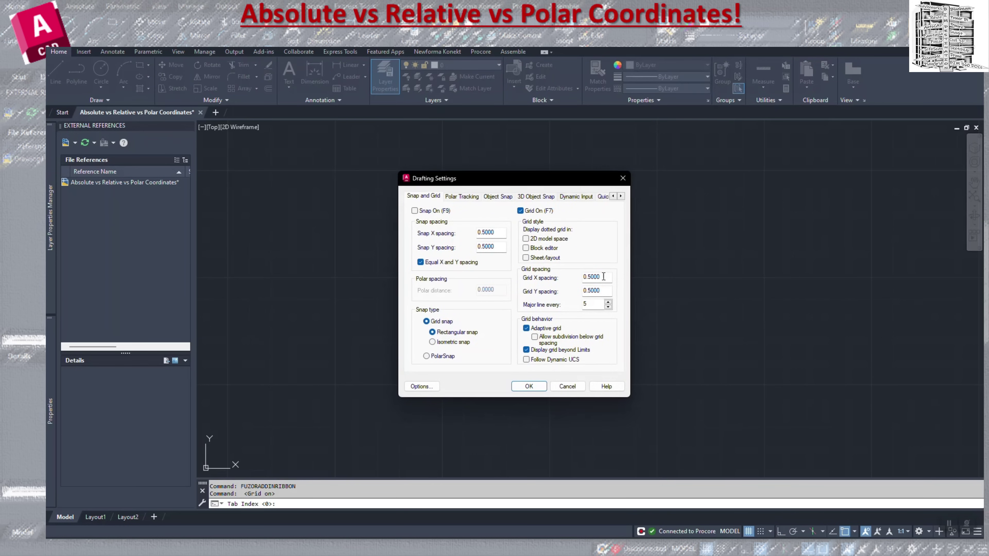
double_click(603, 277)
type("1")
key("Tab")
double_click(492, 233)
type("1")
key("Tab")
left_click(535, 386)
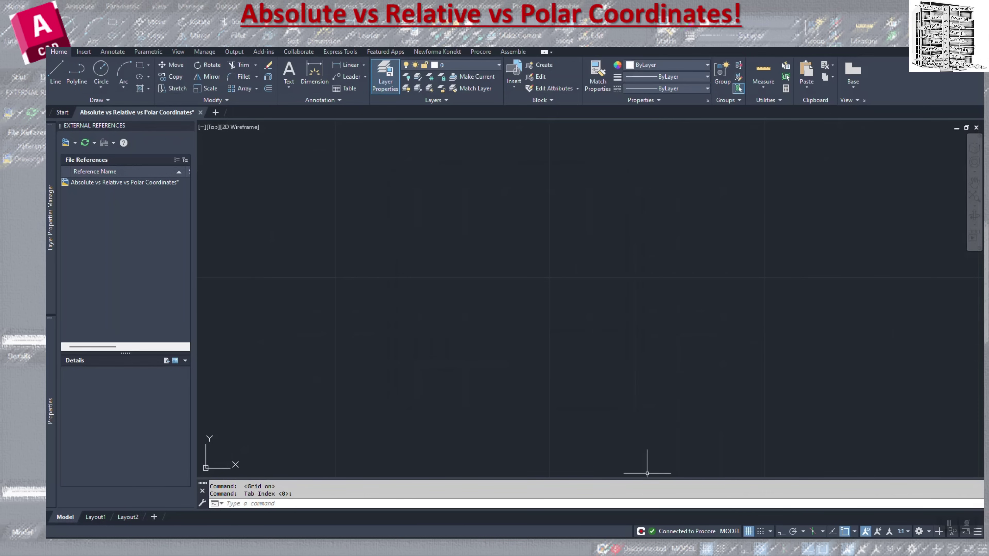
Draw a circle centred on the origin with a radius of about 10 units.
scroll(524, 329, "down", 2)
scroll(468, 370, "down", 2)
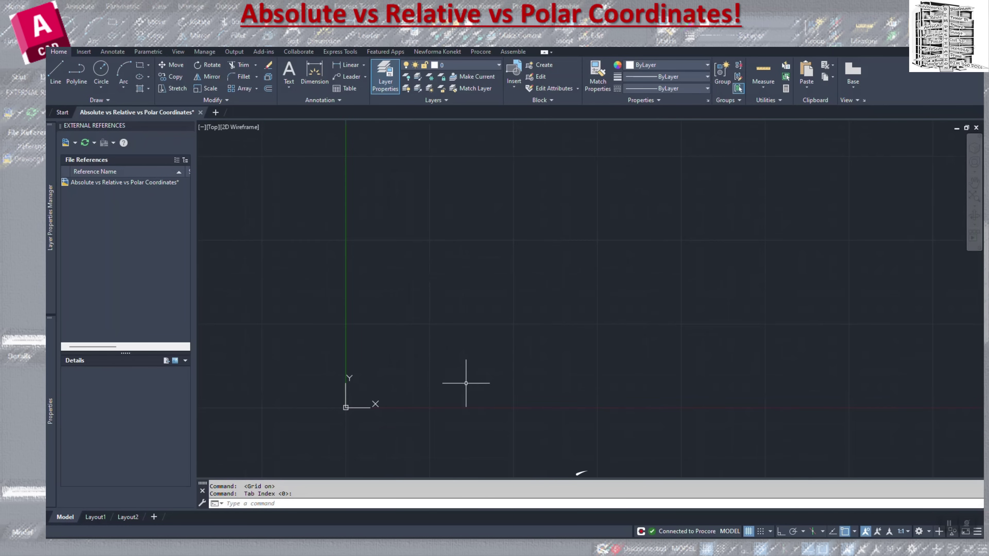
middle_click_drag(465, 382, 466, 334)
scroll(461, 381, "up", 2)
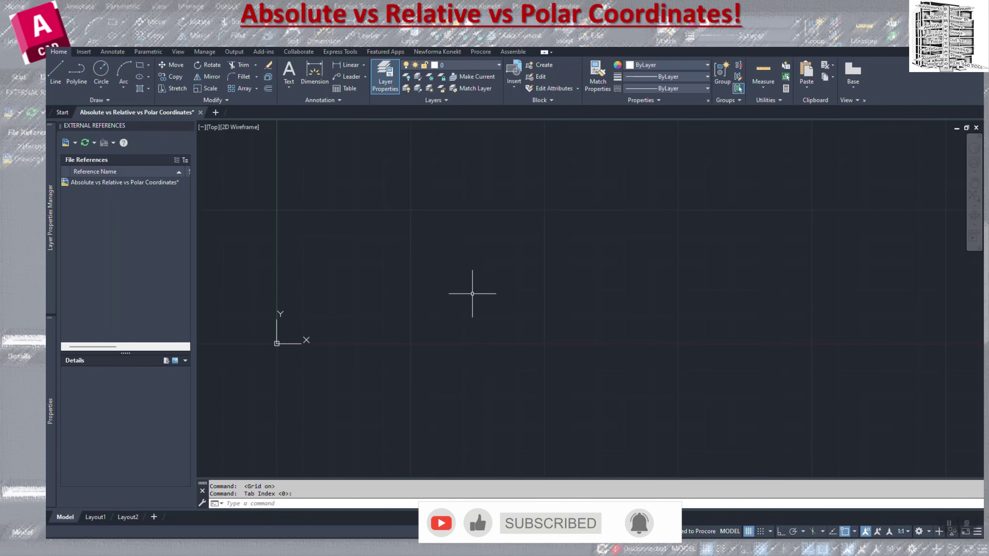
mouse_move(481, 343)
middle_mouse_down()
mouse_move(496, 359)
mouse_move(636, 338)
middle_mouse_up()
left_click(101, 70)
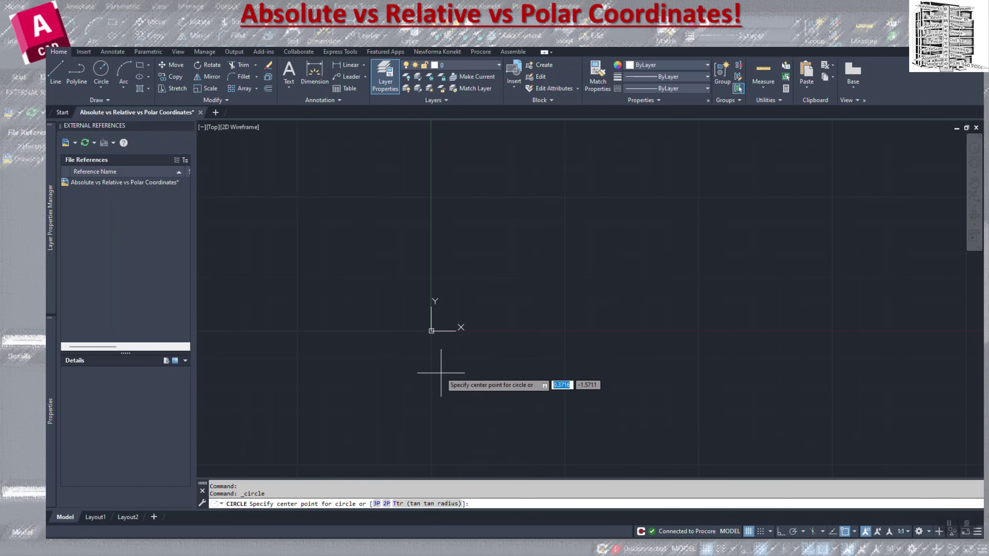
left_click(431, 330)
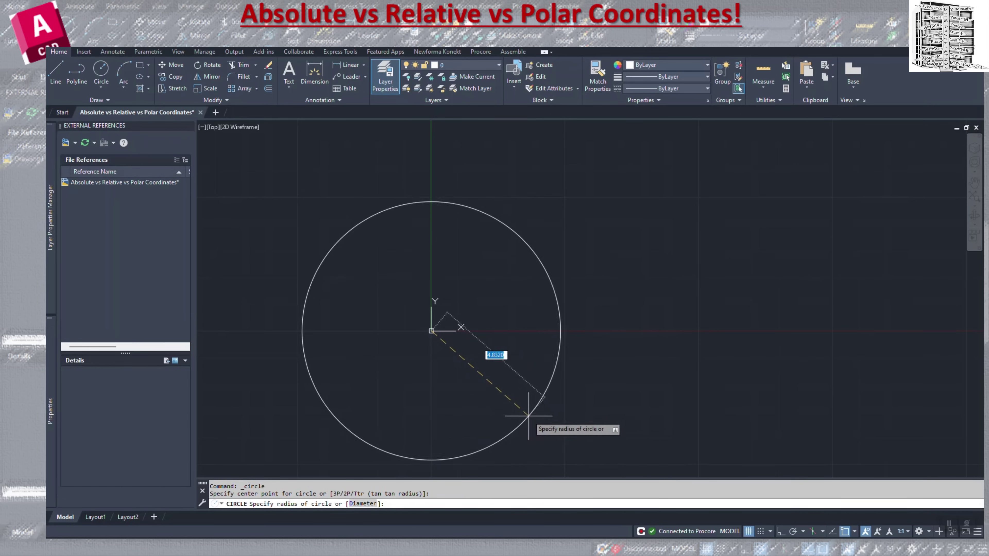
scroll(532, 376, "down", 4)
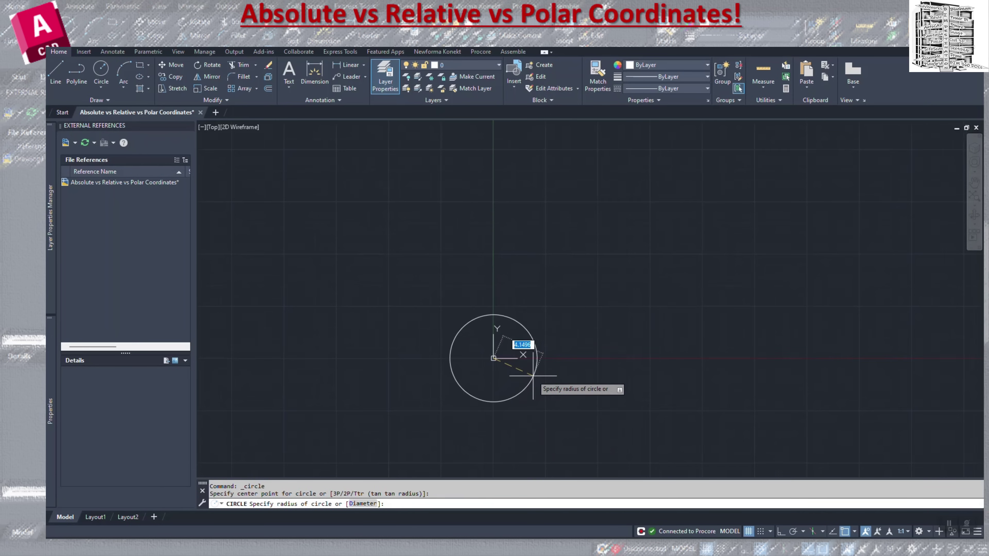
left_click(569, 423)
Add a center mark to the circle so its centre lines divide it into quadrants.
scroll(516, 385, "up", 3)
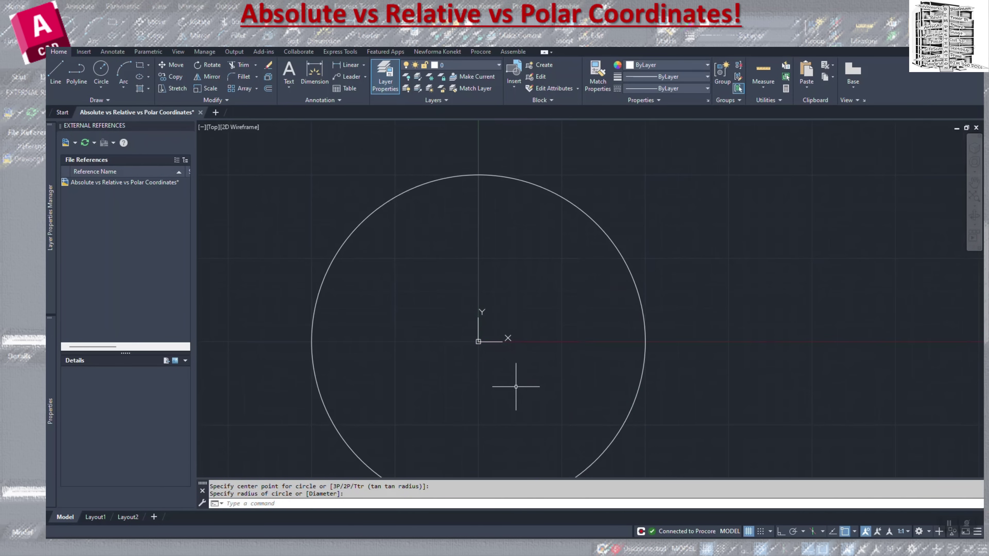
mouse_move(515, 386)
middle_mouse_down()
mouse_move(495, 318)
mouse_move(495, 345)
middle_mouse_up()
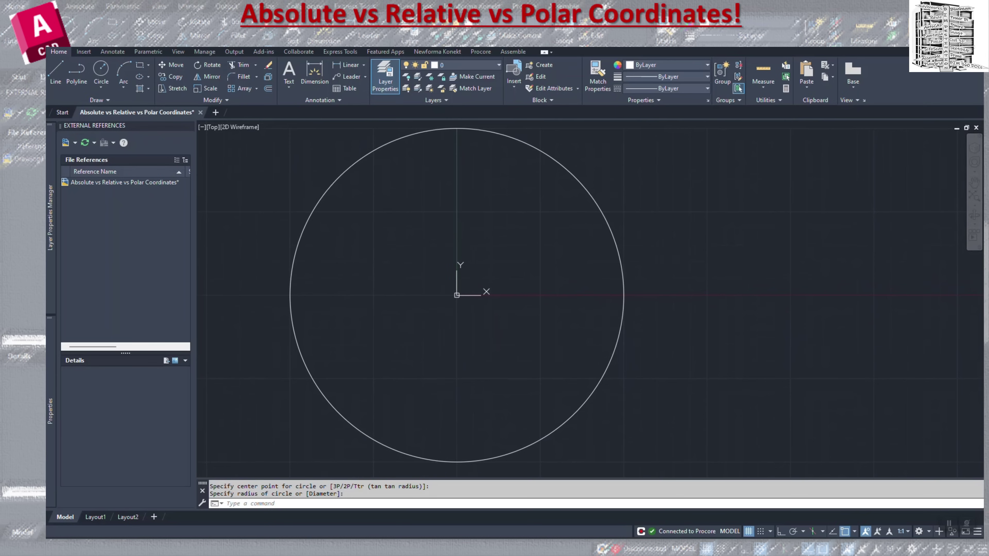
left_click(127, 52)
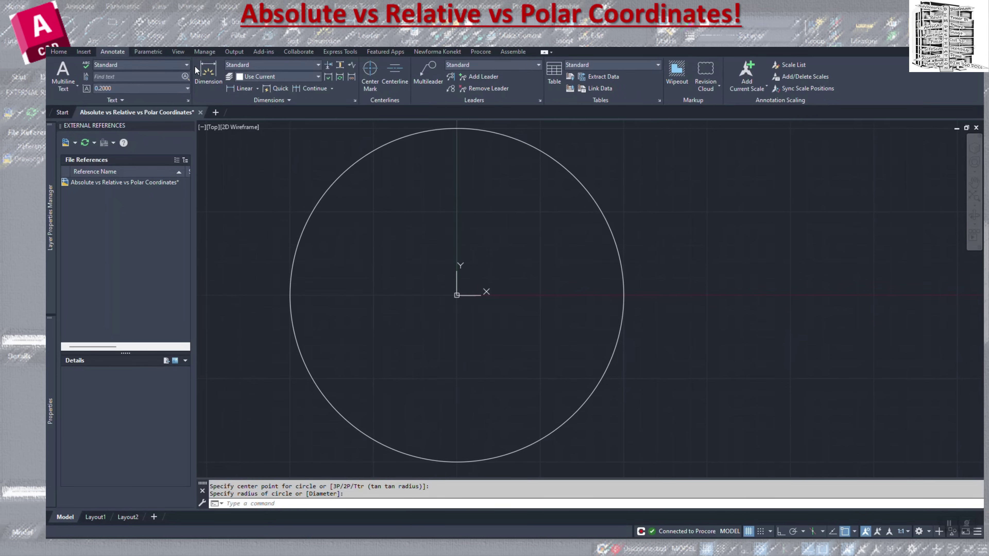
left_click(370, 72)
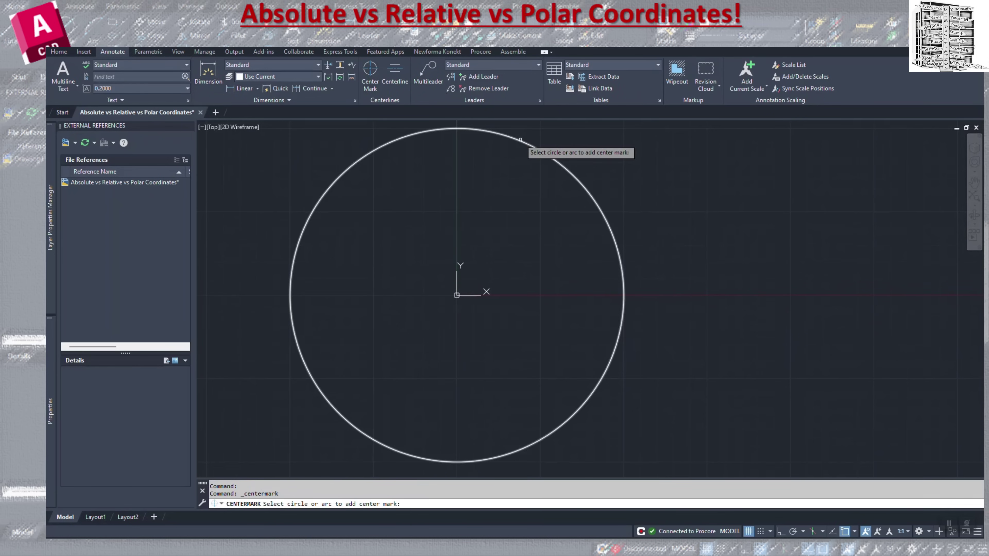
left_click(520, 139)
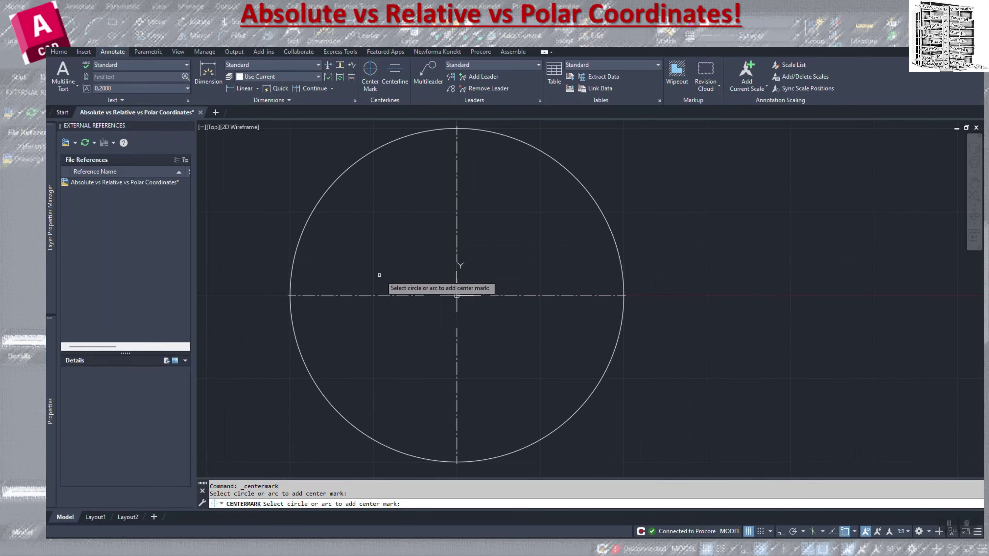
key("Escape")
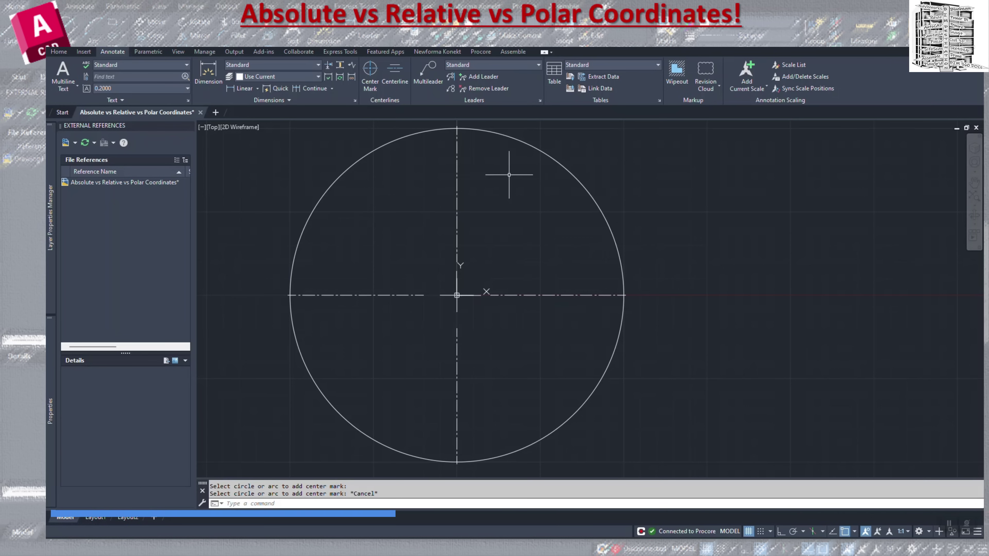
Draw a nearly horizontal line 5 units long in the empty space beside the circle using direct distance entry.
left_click(62, 52)
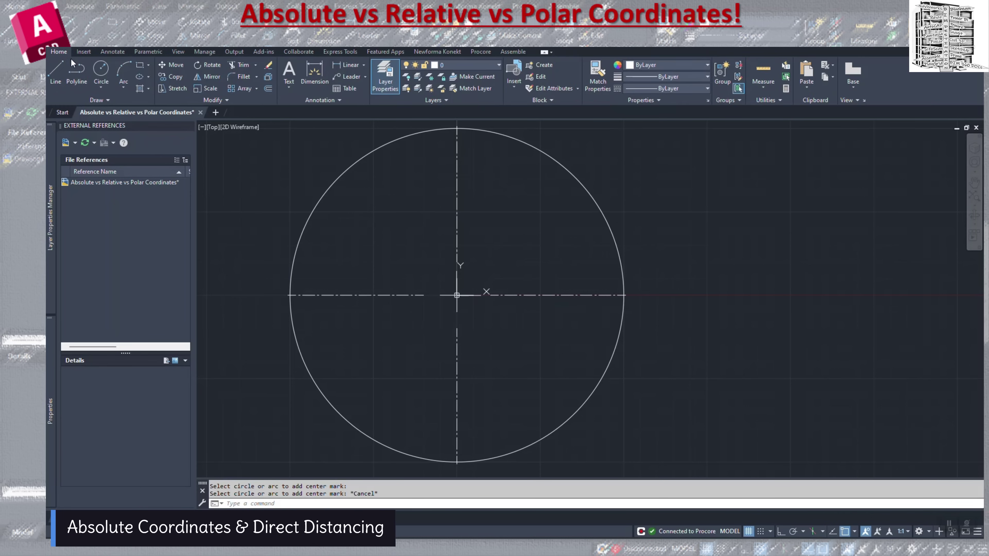
left_click(63, 71)
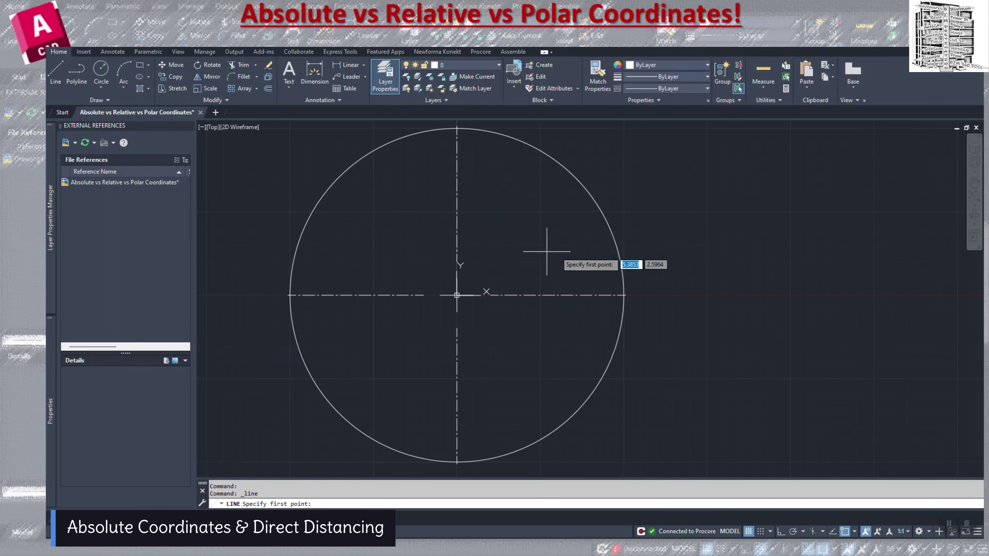
left_click(706, 211)
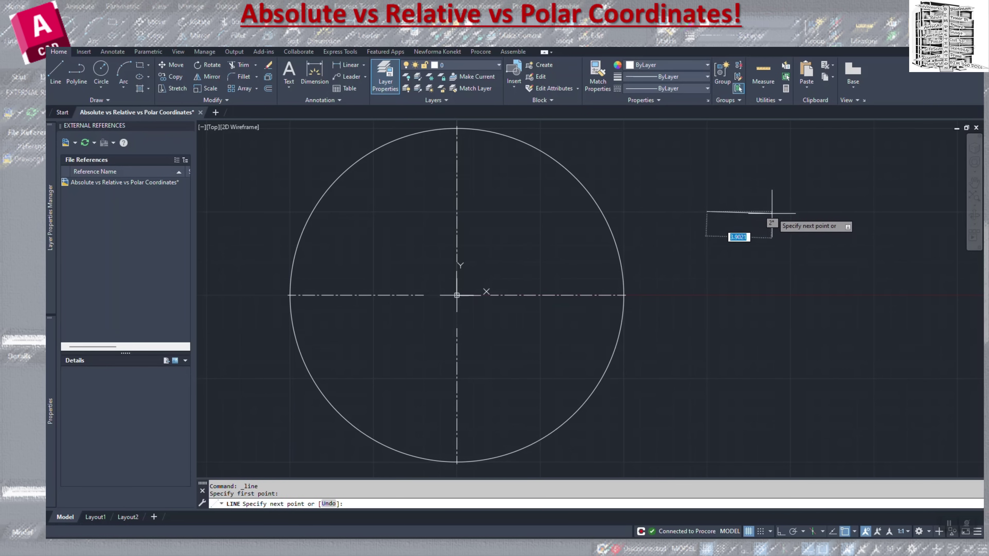
type("5")
key("Return")
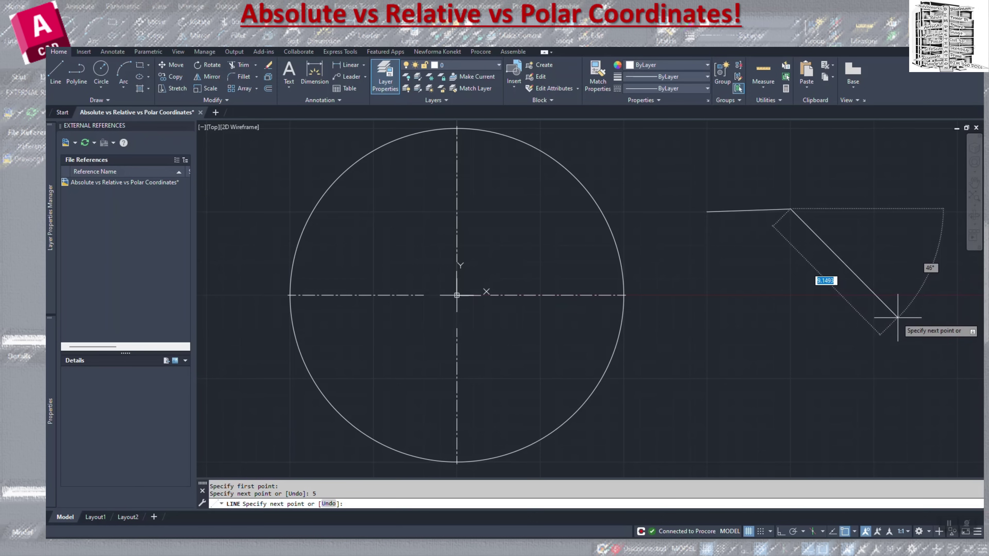
key("Escape")
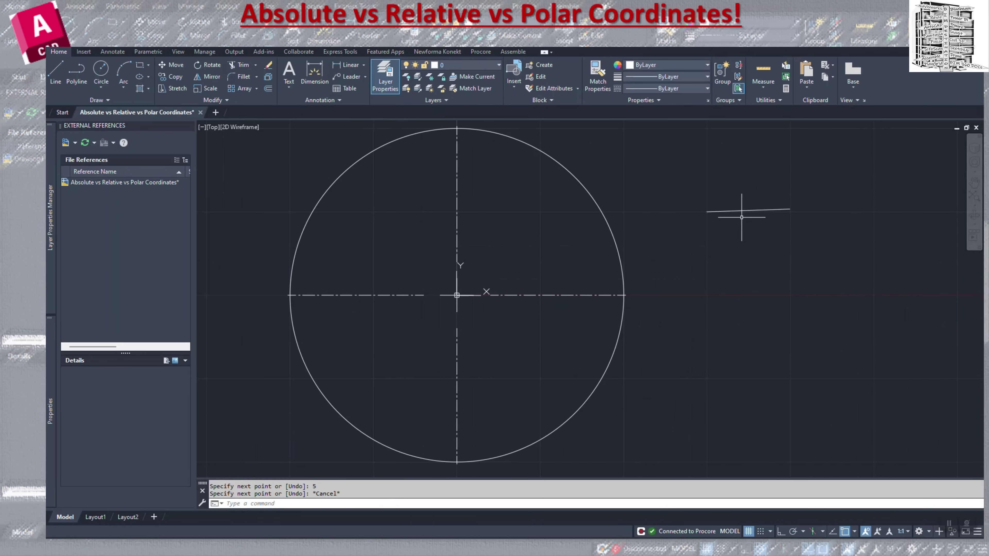
Draw an 8-unit line sloping upward at about 31° below the short line using direct distance entry.
left_click(56, 74)
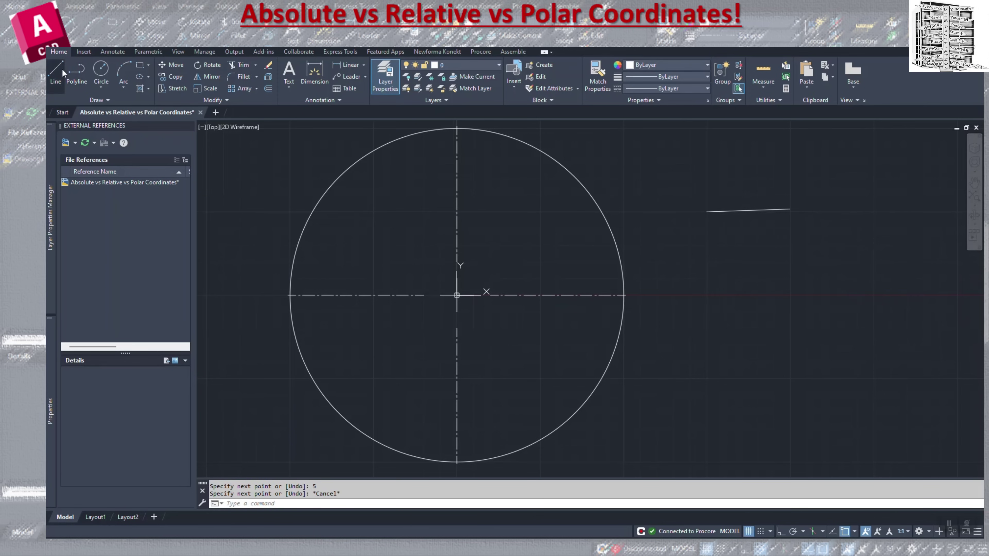
left_click(742, 277)
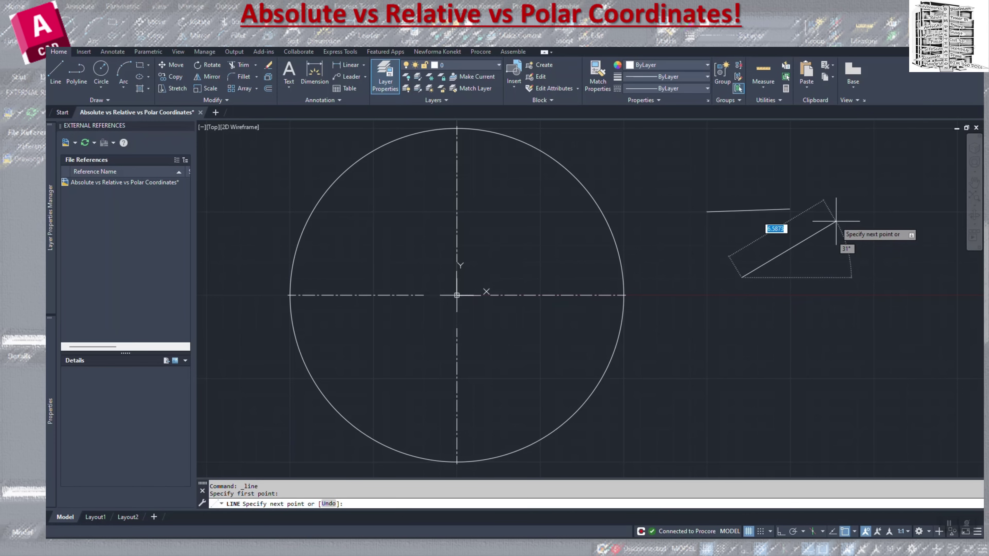
type("8")
key("Return")
key("Escape")
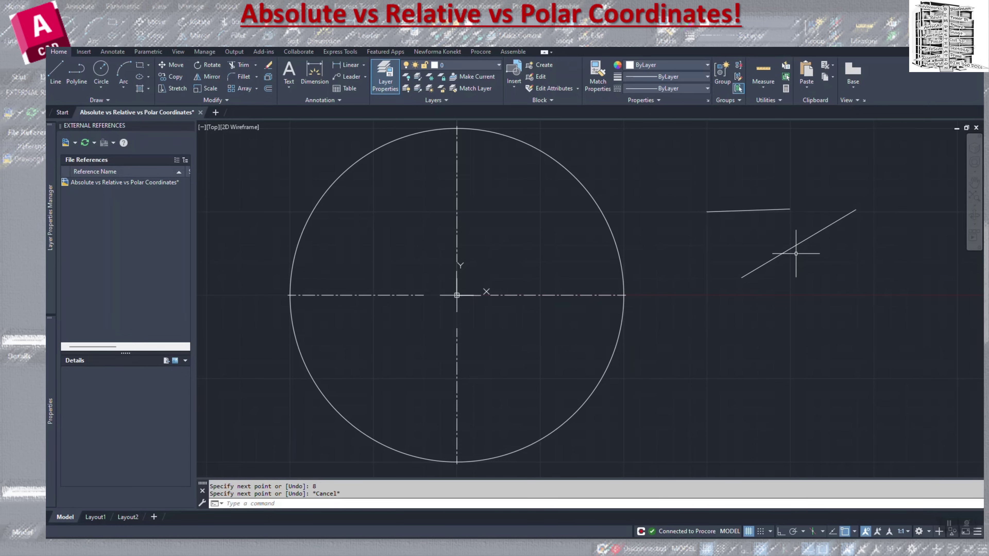
Add an aligned length dimension above the sloping line and another above the nearly horizontal line.
left_click(117, 52)
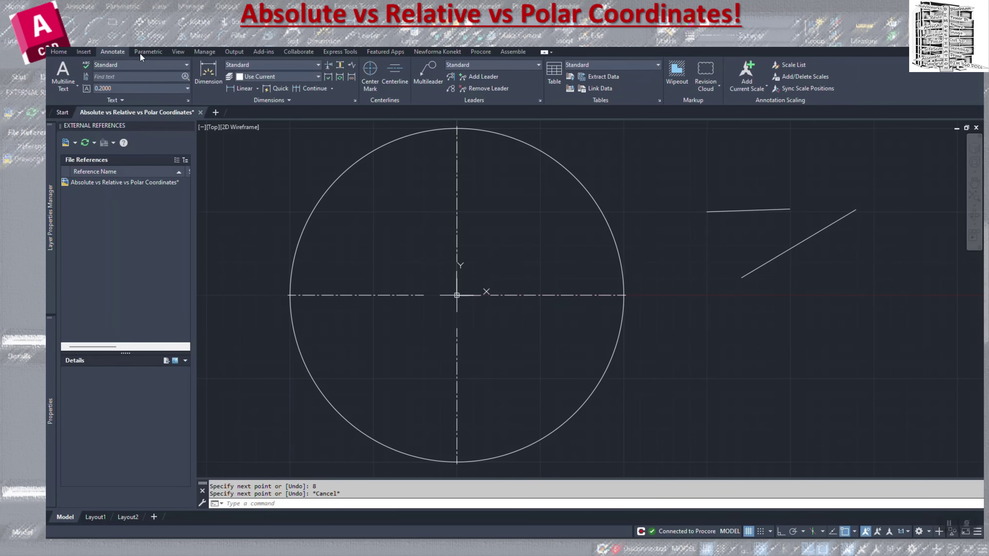
left_click(213, 77)
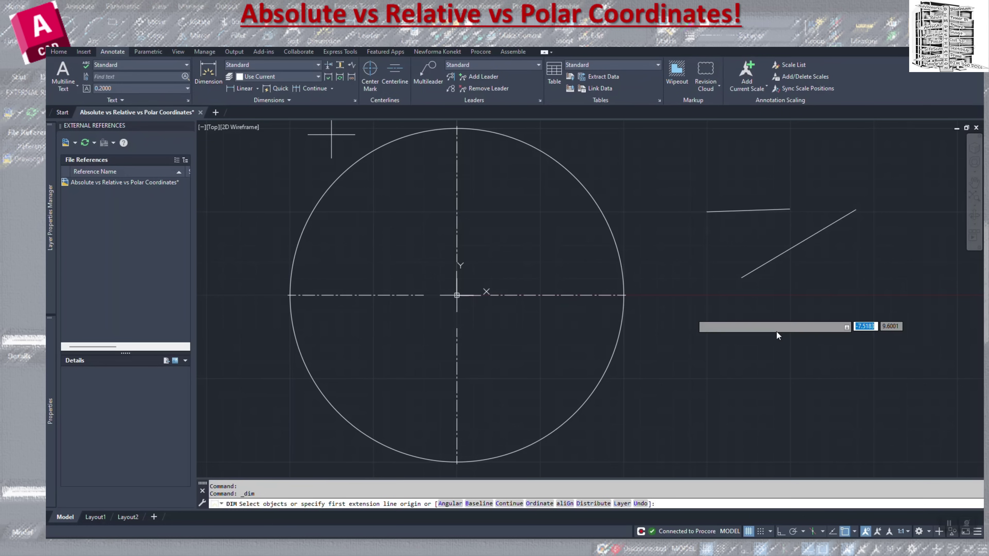
left_click(741, 278)
left_click(849, 214)
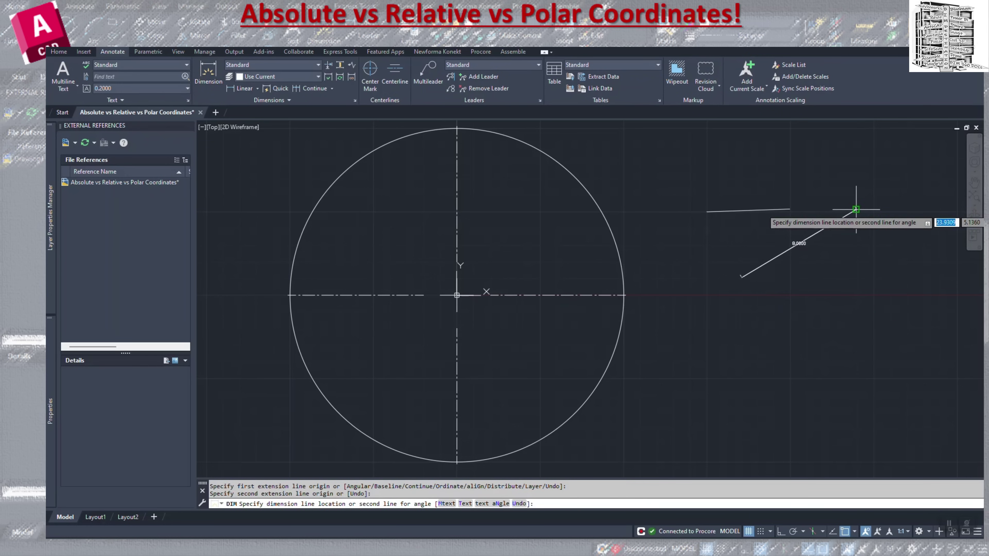
left_click(852, 197)
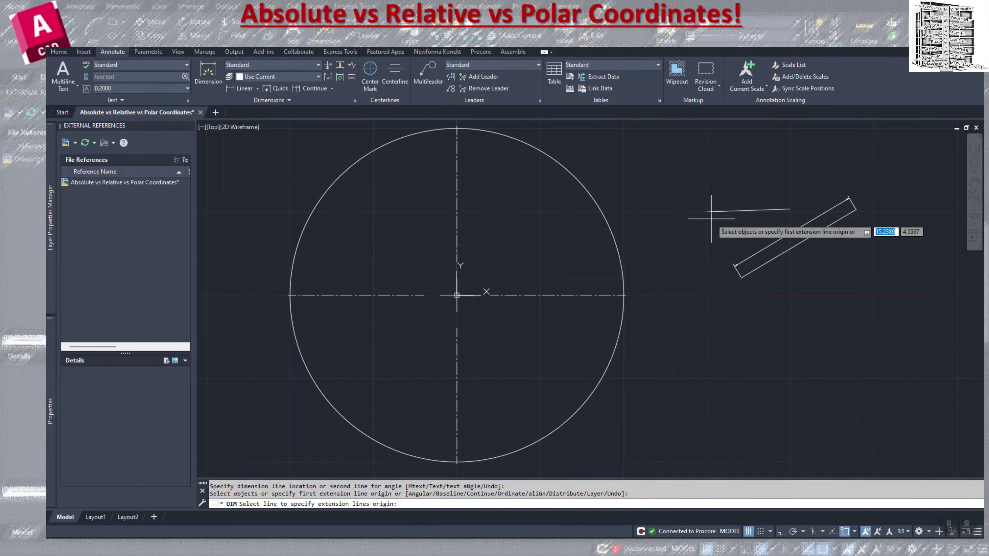
left_click(707, 211)
left_click(789, 209)
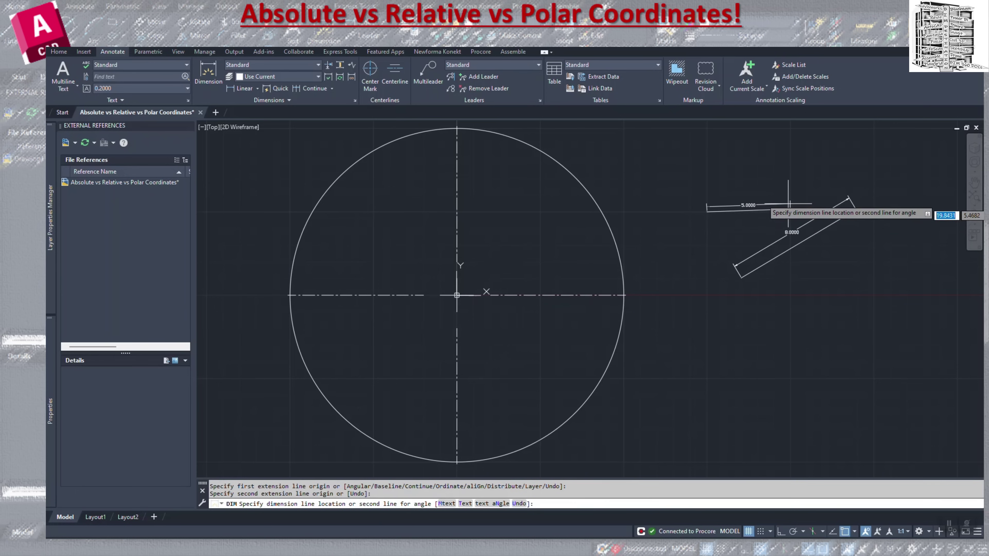
left_click(786, 192)
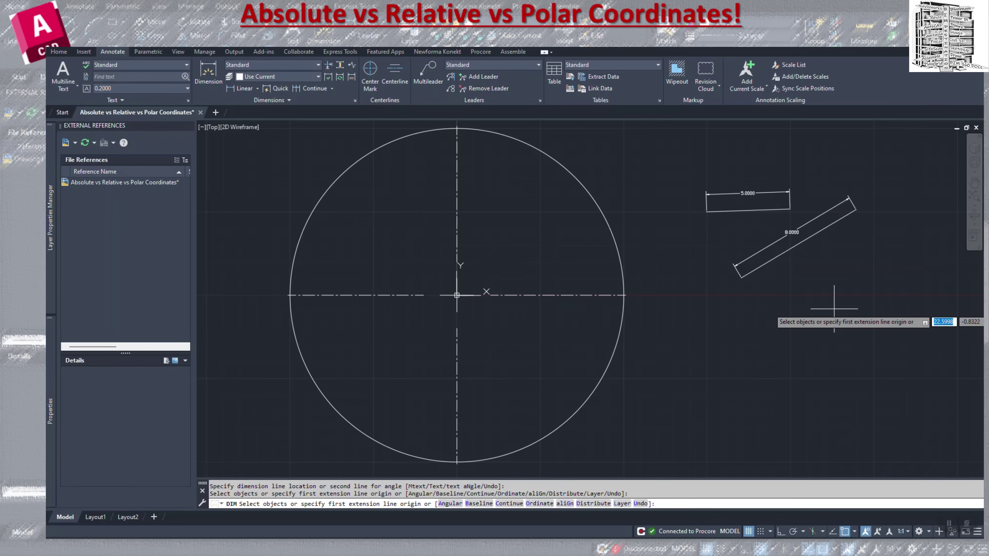
key("Return")
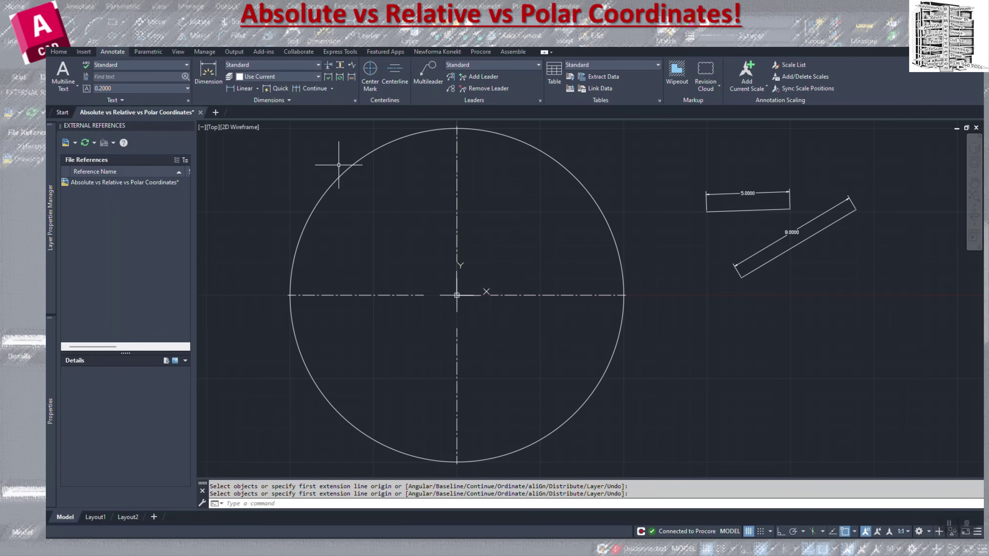
Start a line inside the circle at absolute coordinates 2,3.
left_click(59, 51)
left_click(60, 75)
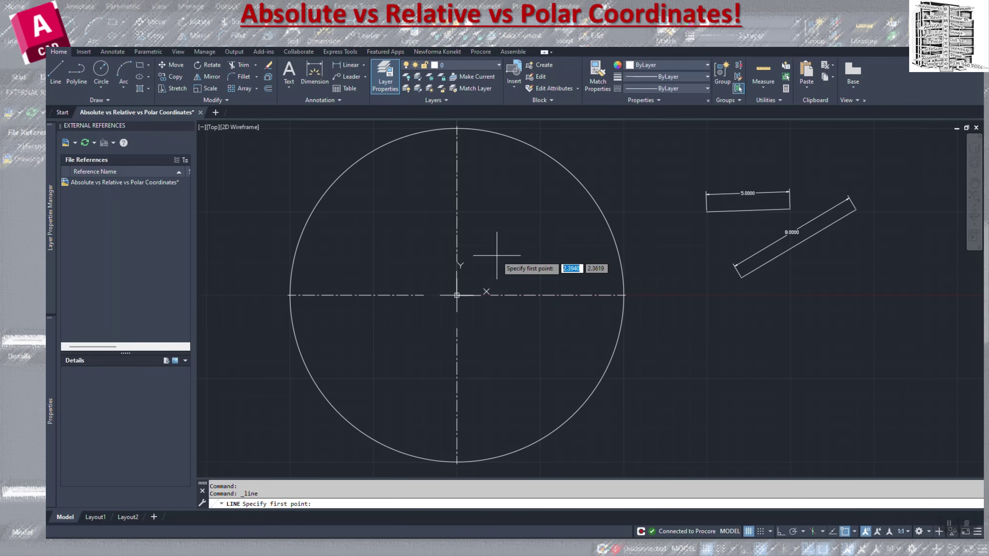
type("2.")
key("Tab")
type("3")
key("Return")
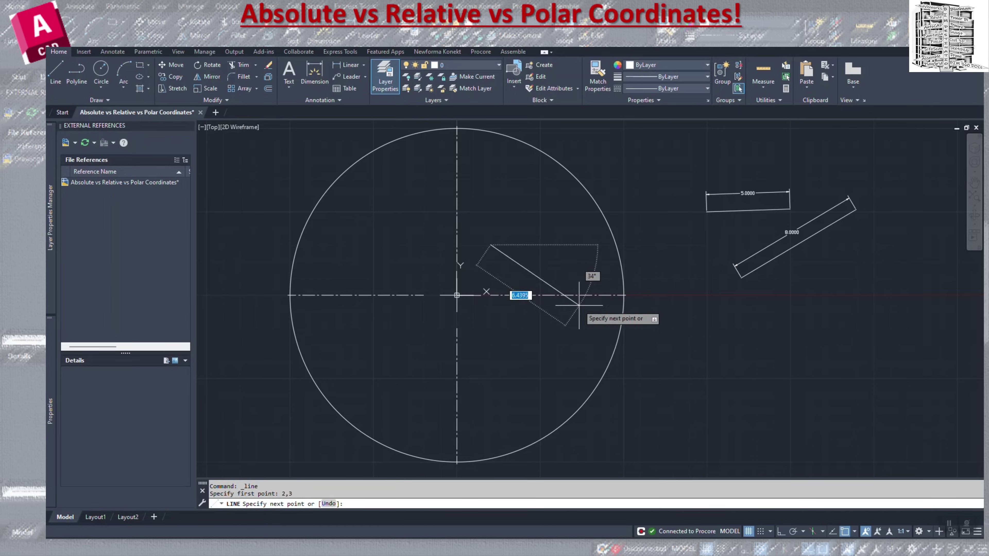
End the line at a relative offset of 1,-8 from its start point and finish the command.
scroll(501, 276, "up", 4)
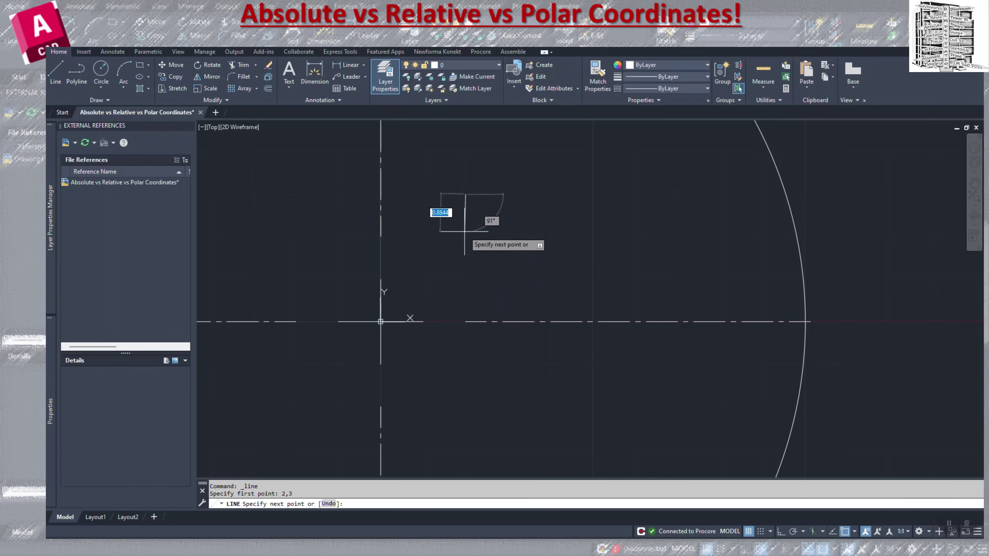
scroll(552, 249, "down", 3)
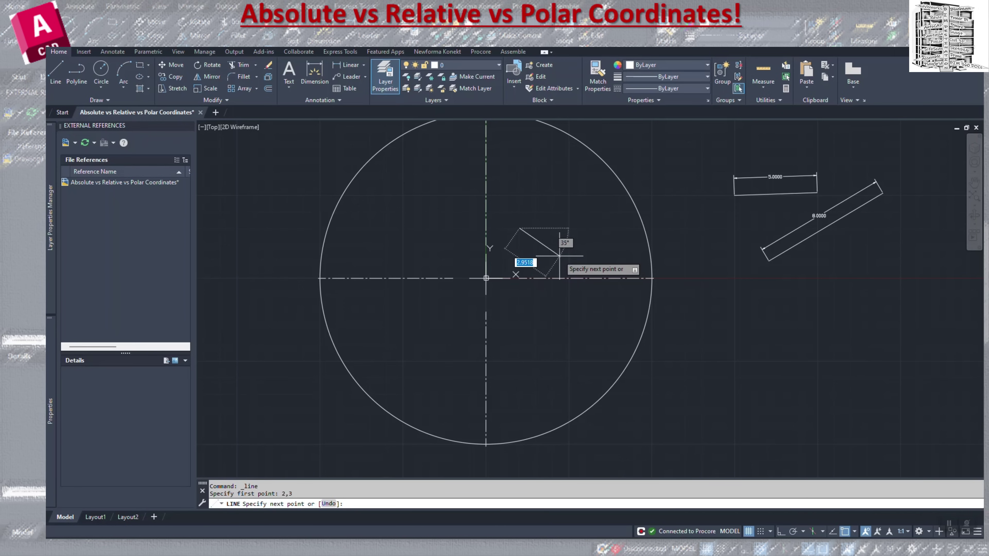
type("1")
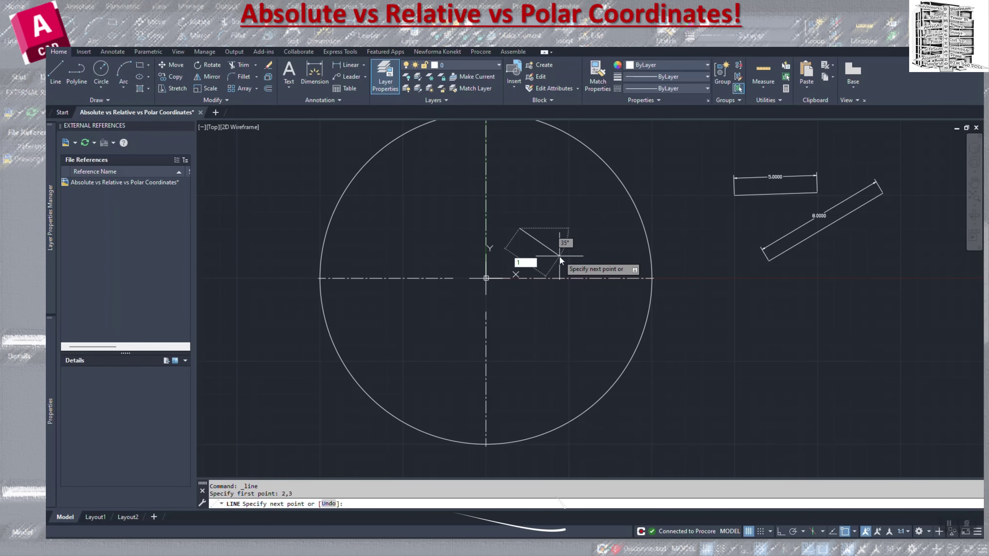
key("Tab")
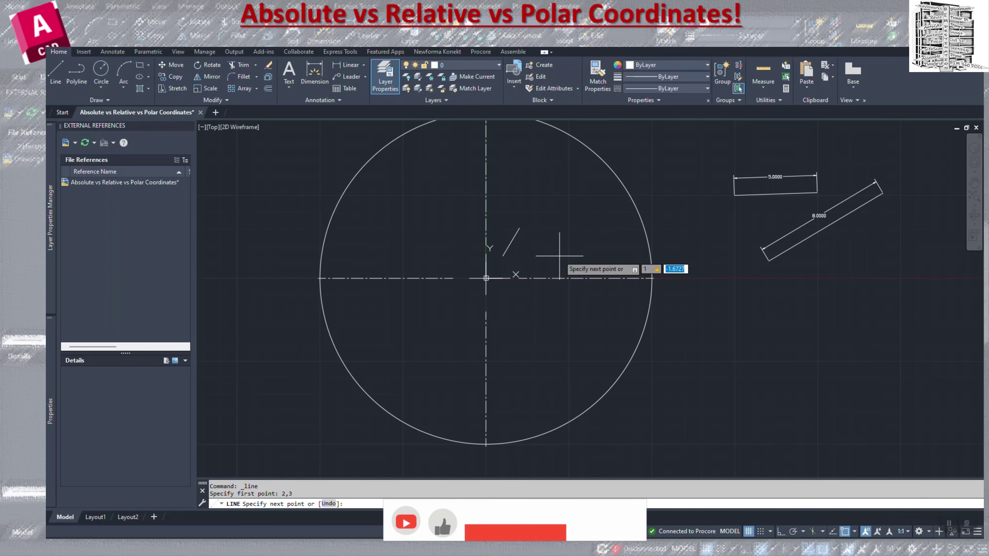
type("-8")
key("Return")
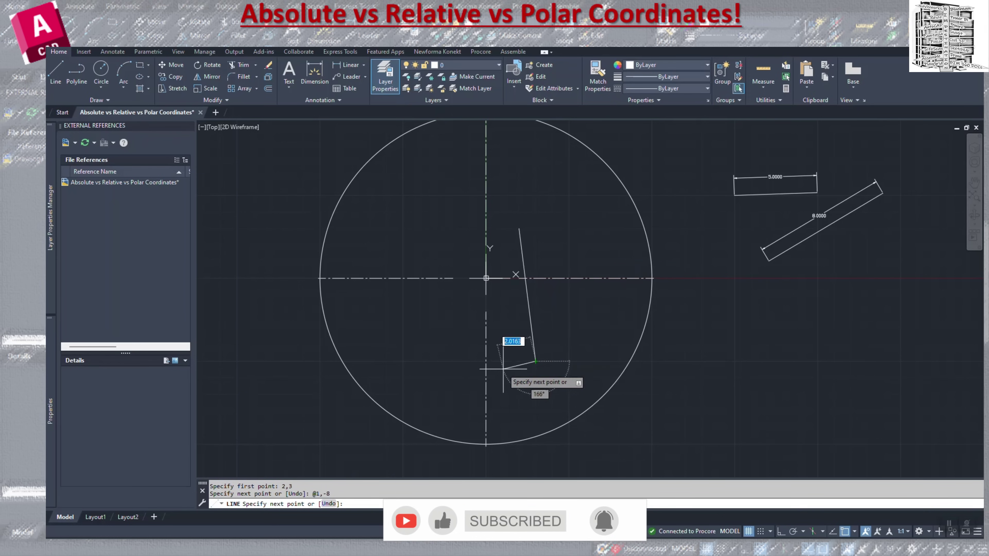
scroll(502, 369, "up", 3)
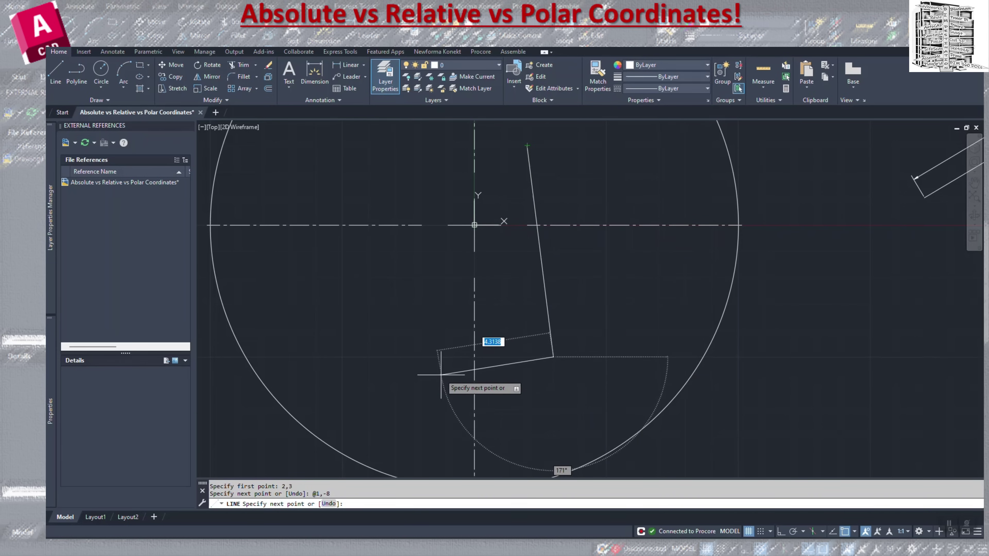
key("Escape")
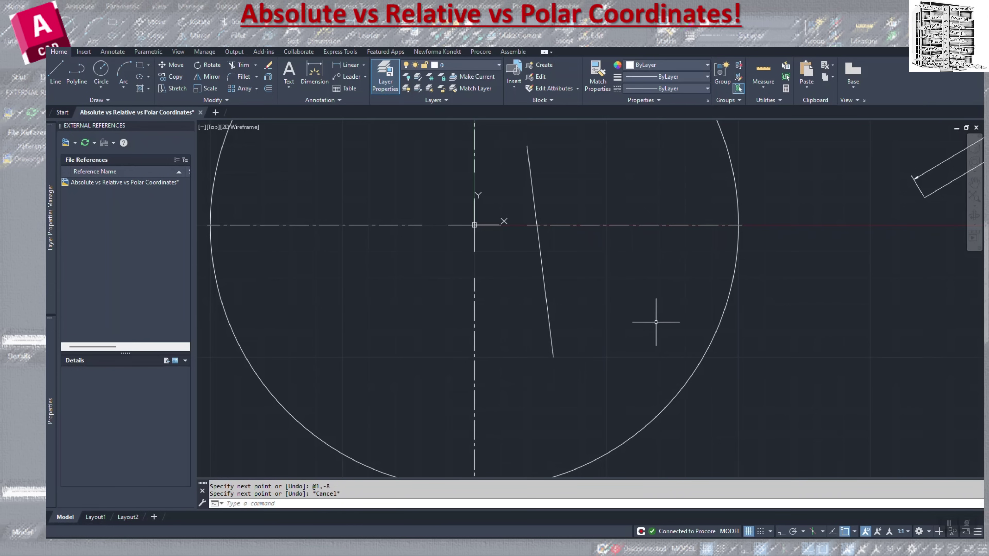
left_click(61, 68)
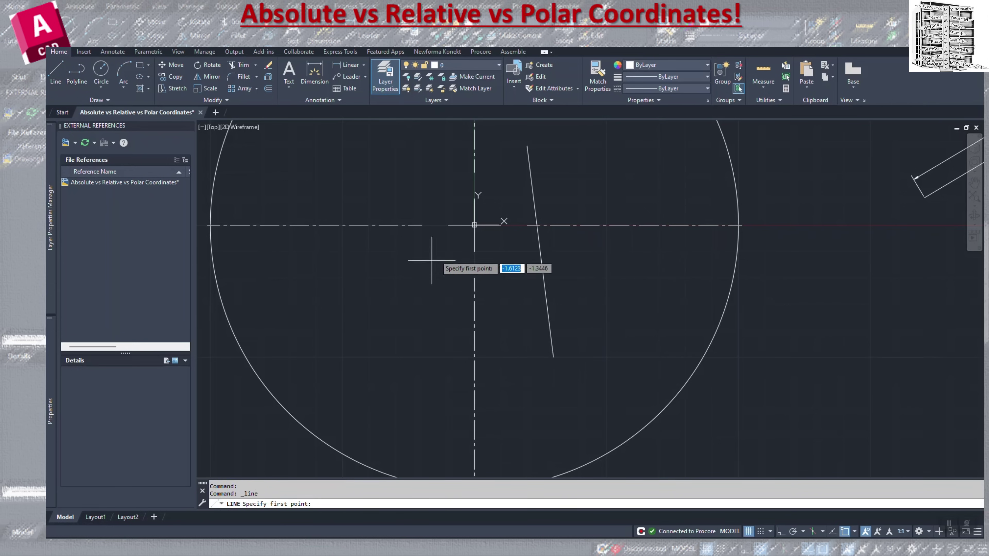
type("-5")
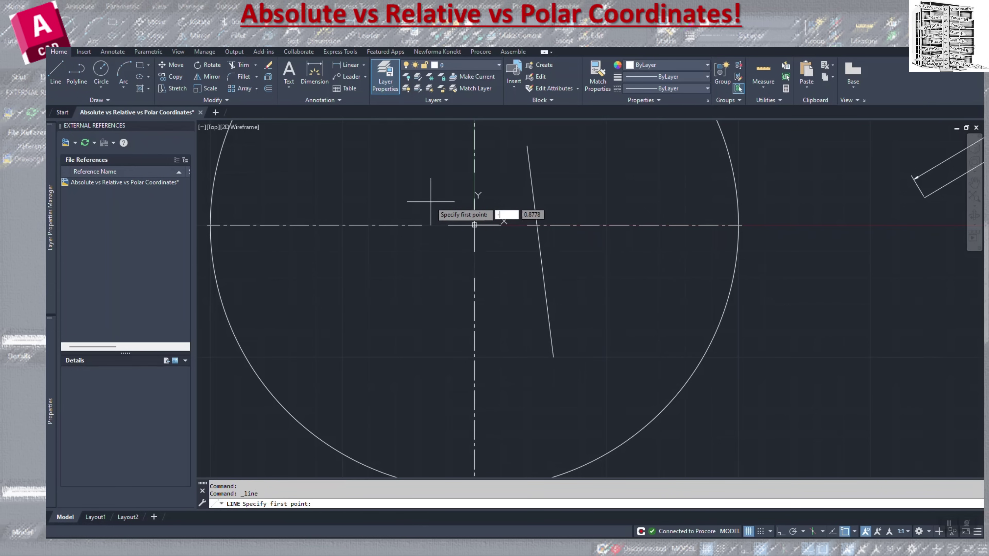
key("Tab")
type("-4")
key("Return")
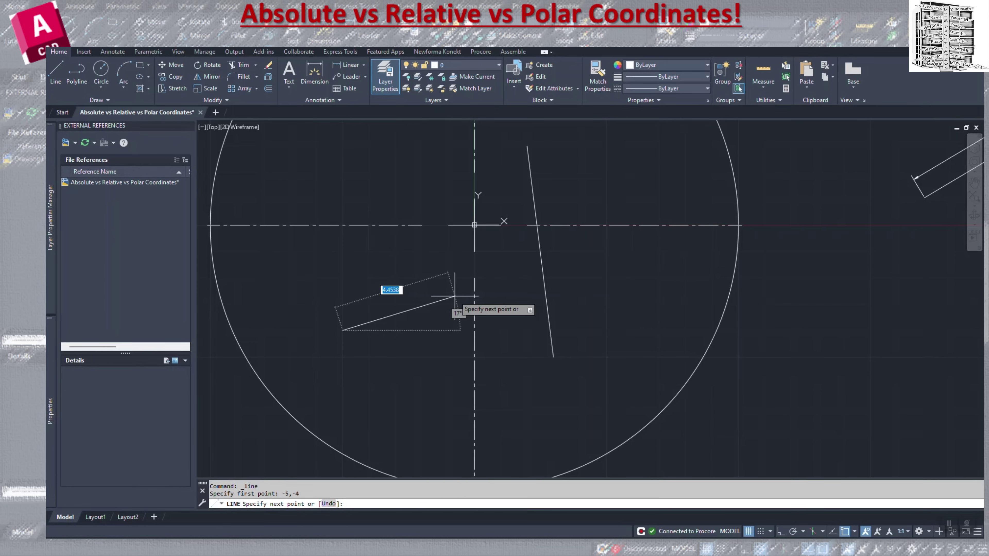
key("Escape")
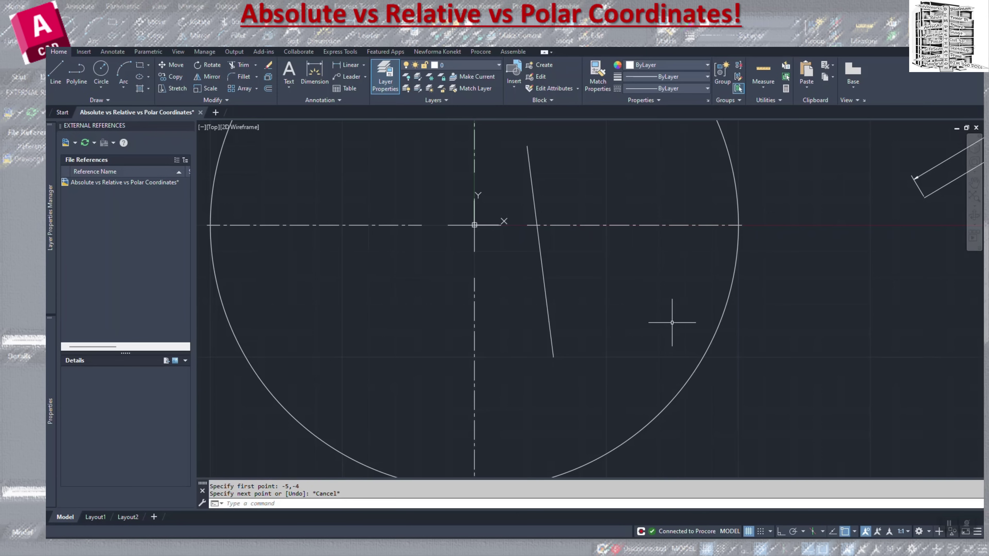
Draw a 5-unit line with its angle locked to 30°, starting just beside the upper end of the steep line inside the circle.
scroll(678, 342, "down", 2)
middle_click_drag(761, 347, 689, 368)
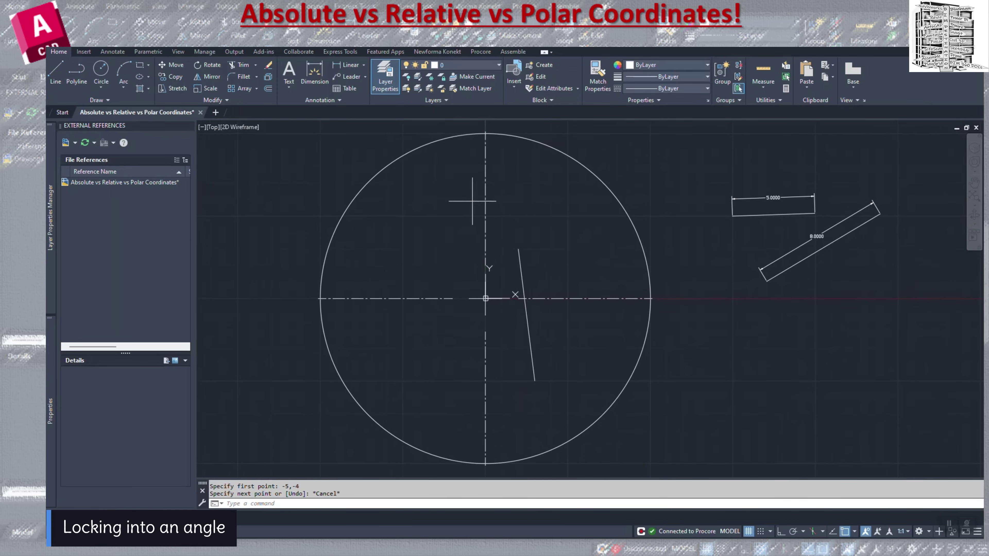
key("Return")
scroll(539, 255, "up", 3)
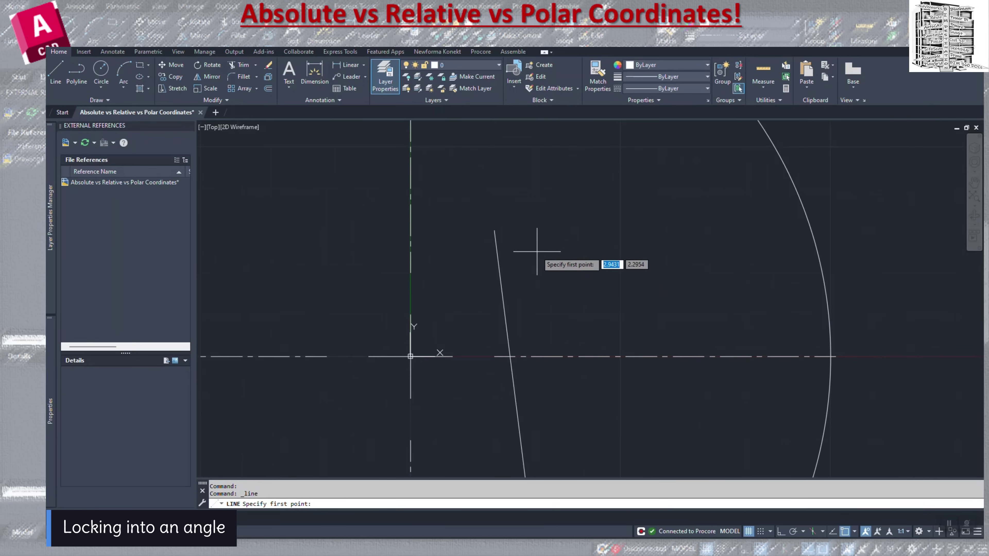
left_click(536, 230)
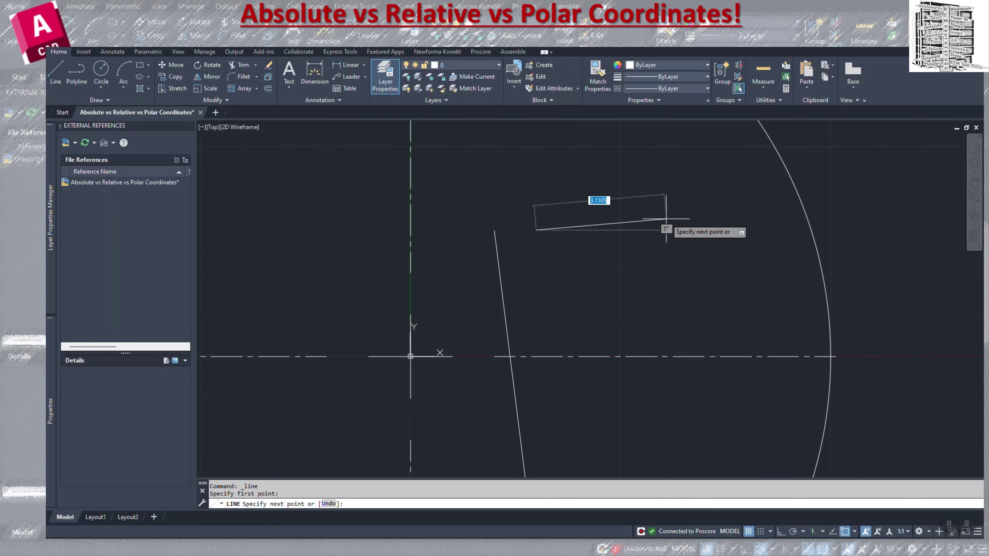
key("F8")
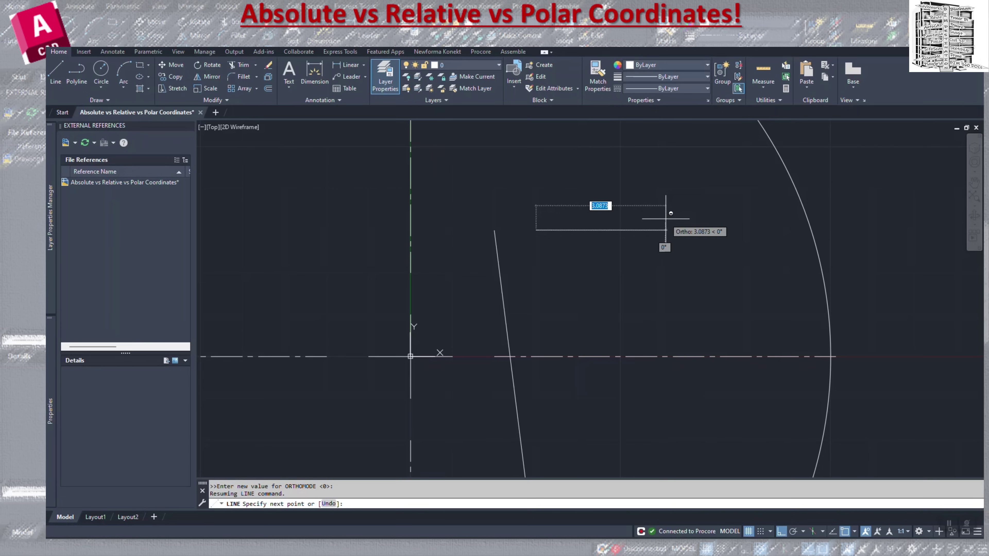
type("<")
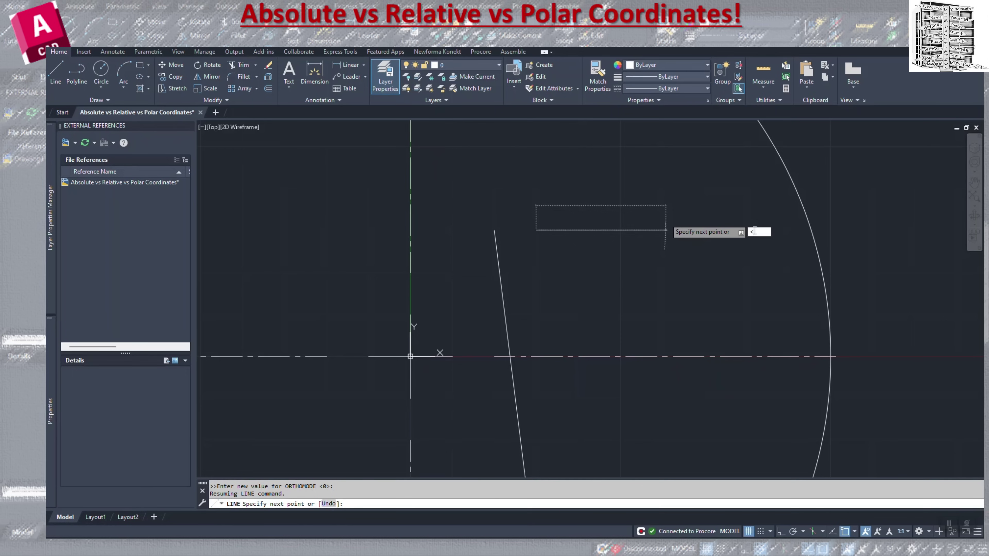
type("30")
key("Return")
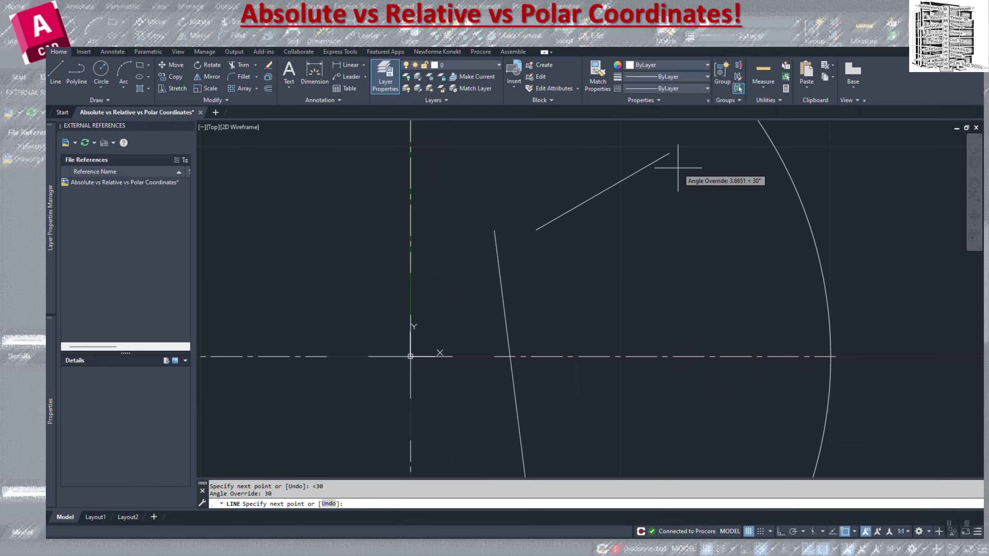
type("5")
key("Return")
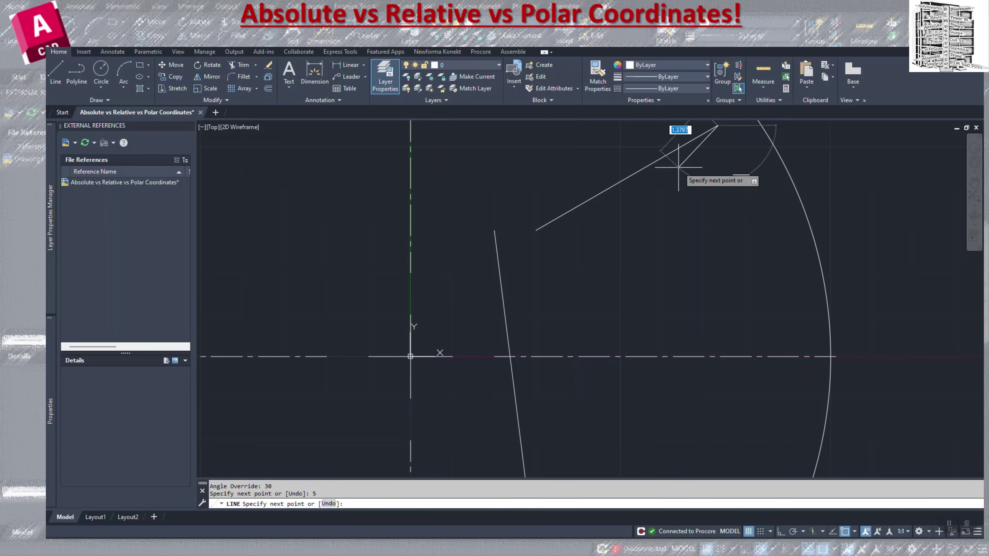
key("Escape")
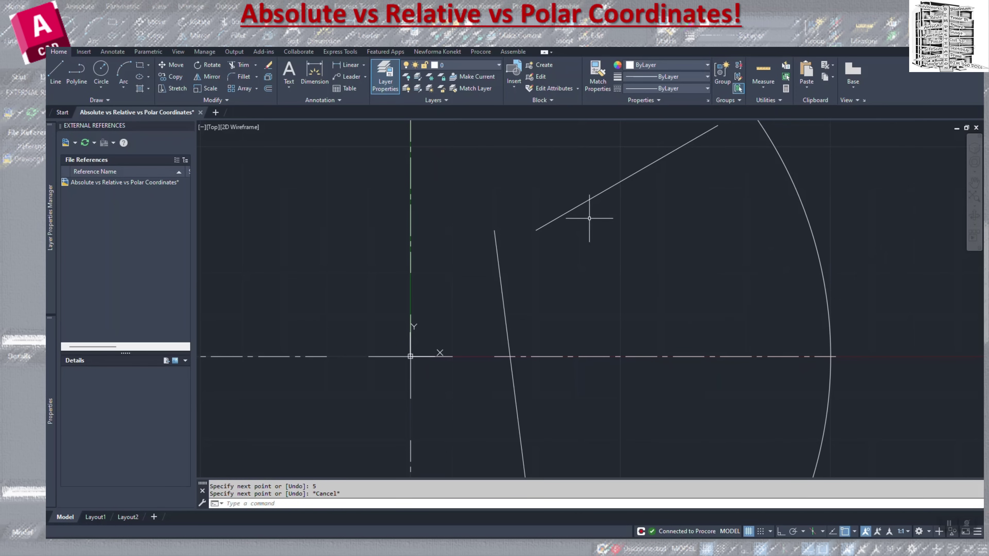
Add an aligned length dimension above the 30° line inside the circle.
scroll(552, 316, "down", 2)
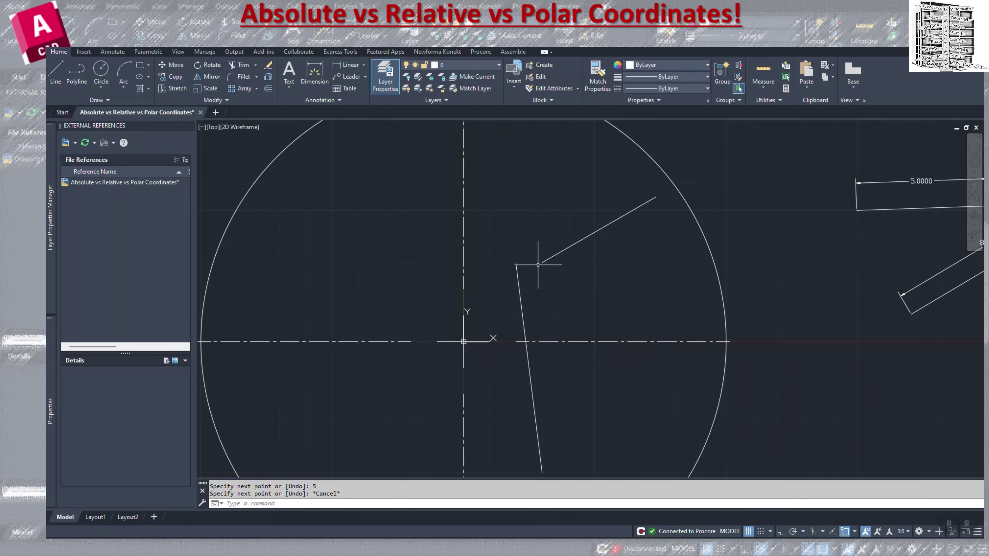
left_click(111, 52)
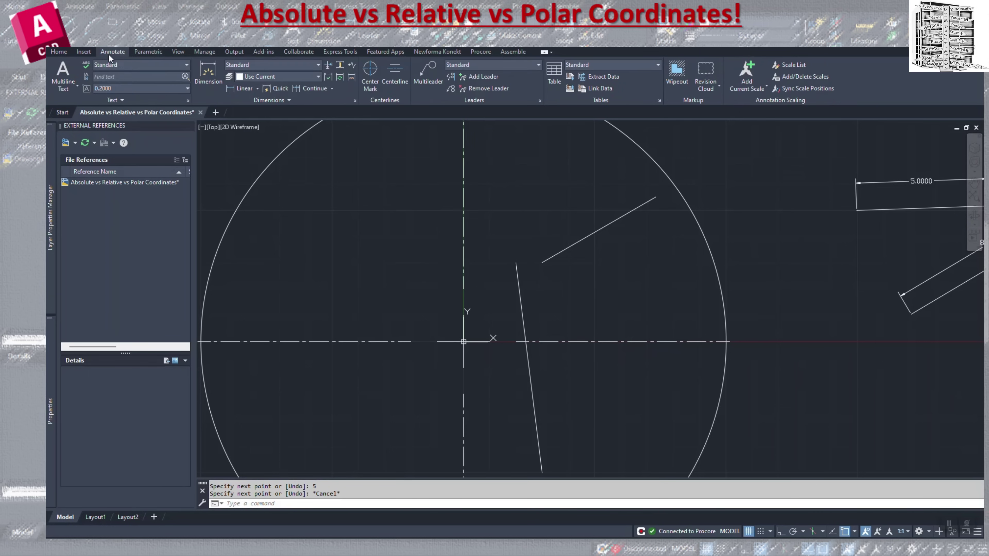
left_click(207, 75)
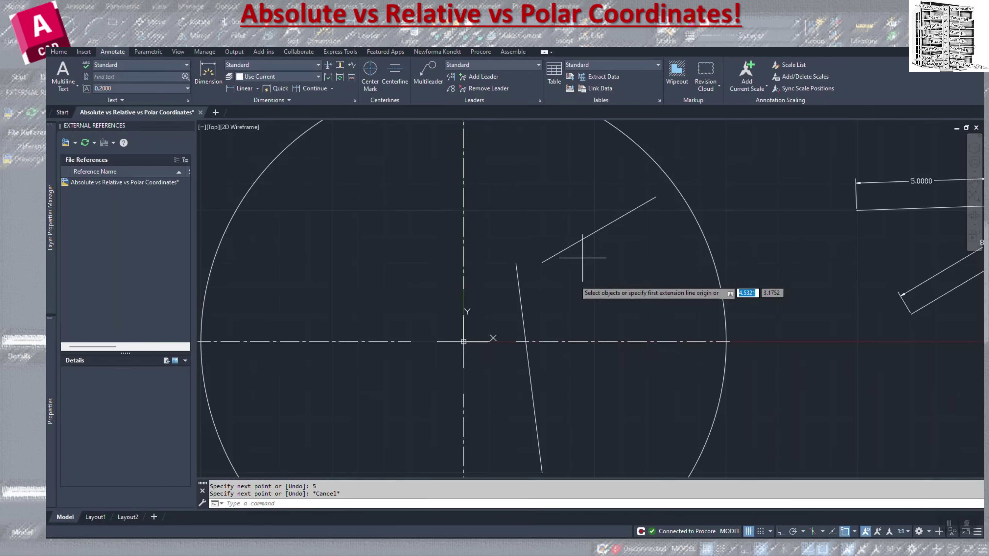
left_click(542, 262)
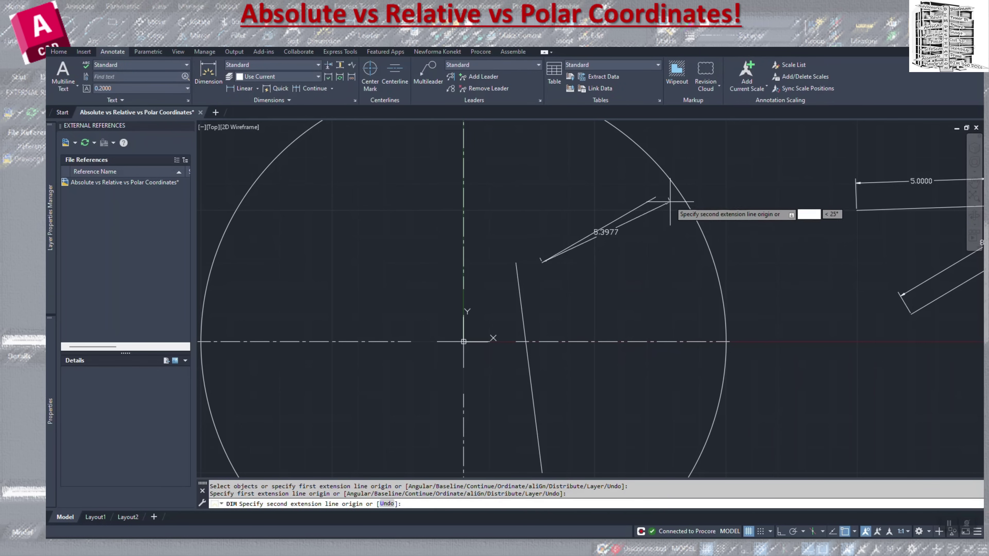
left_click(655, 197)
left_click(635, 180)
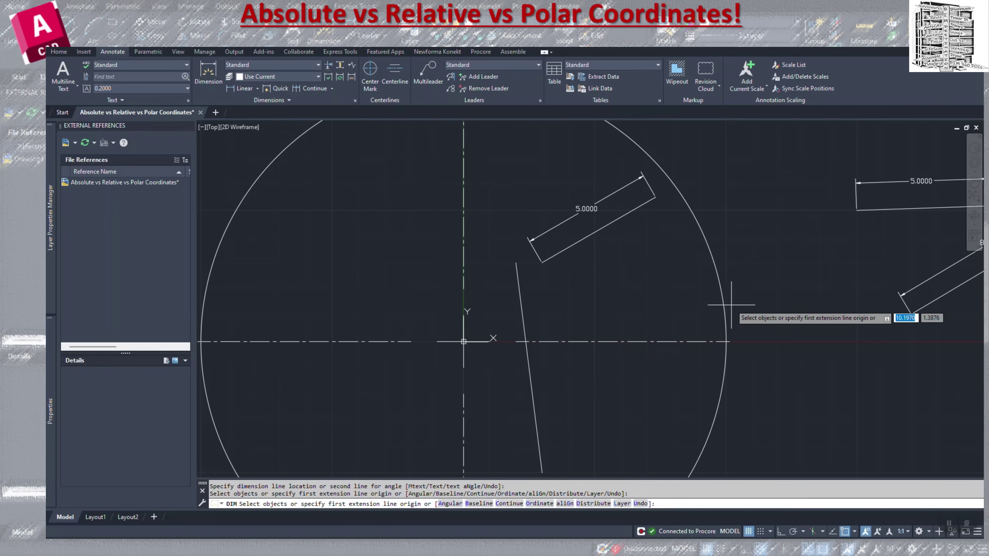
Draw a 4-unit line with its angle locked to 60°, starting on the circle's horizontal centre line to the right of the steep line.
scroll(717, 297, "down", 2)
scroll(677, 306, "up", 2)
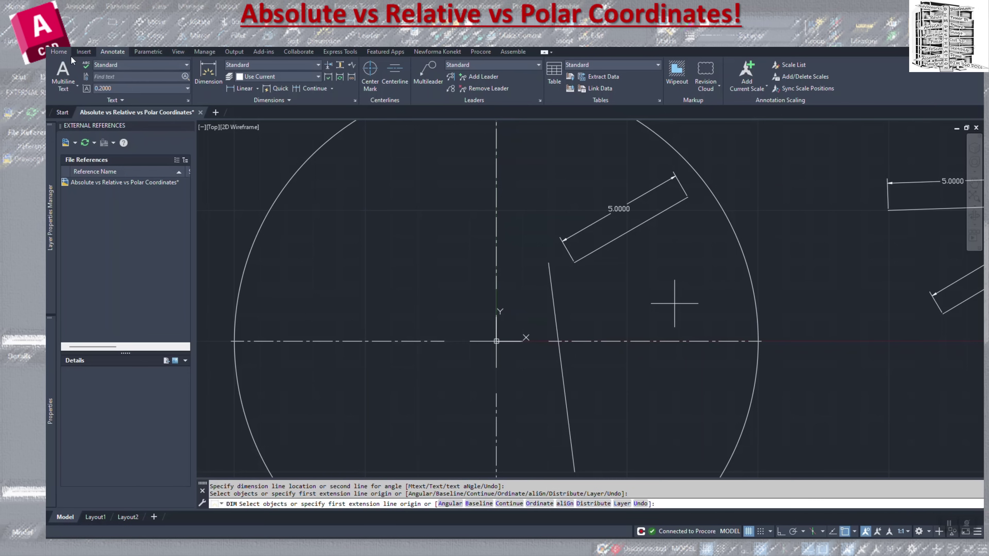
left_click(64, 52)
left_click(55, 72)
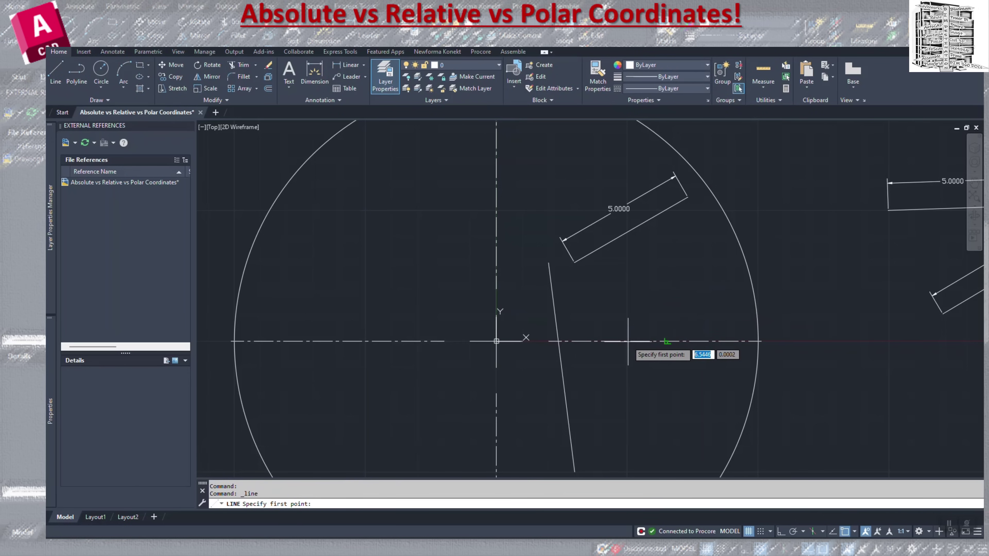
left_click(667, 341)
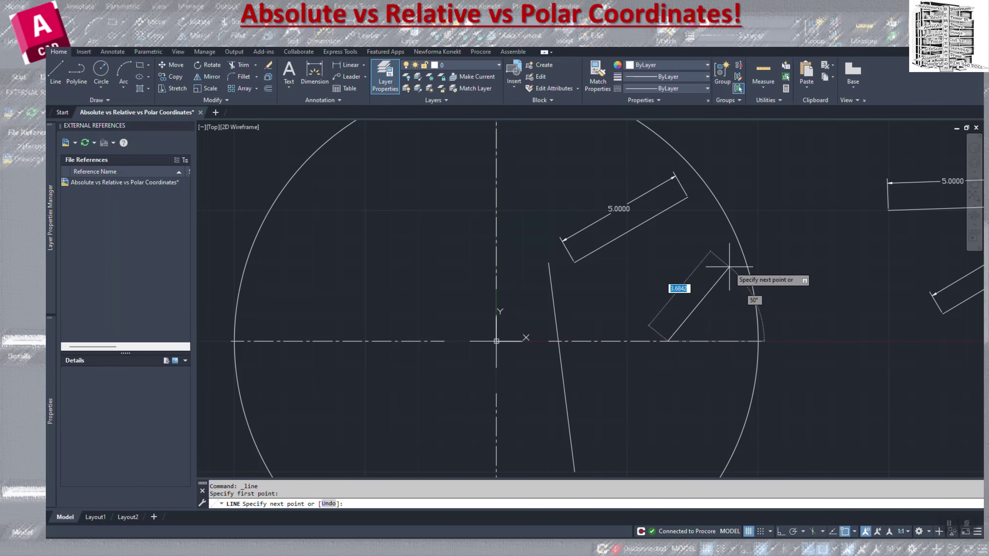
key("F8")
type("<")
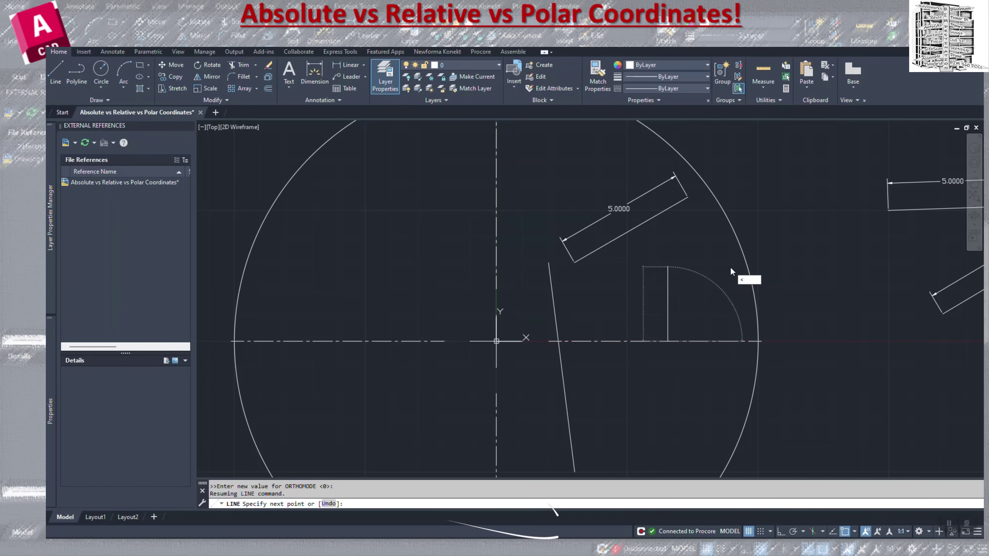
type("60")
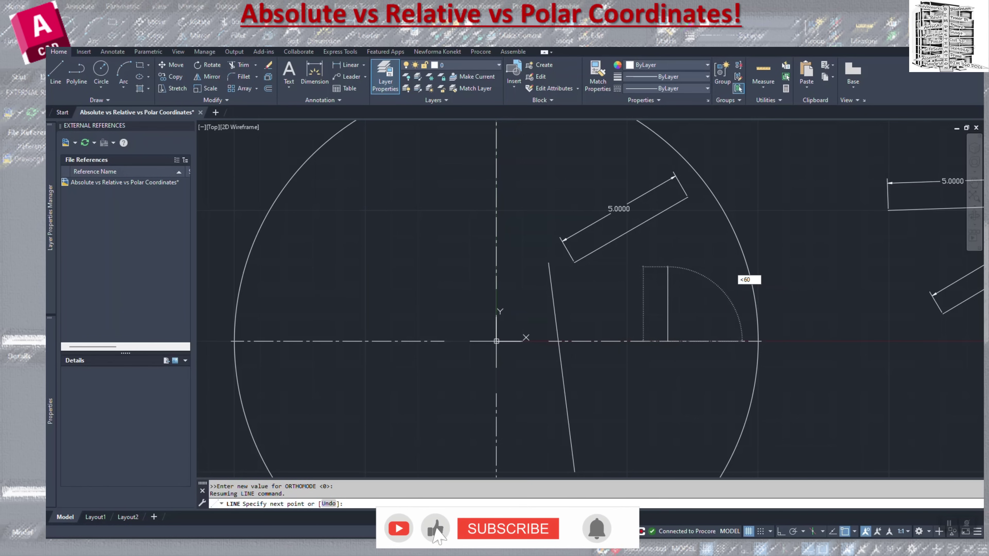
key("Return")
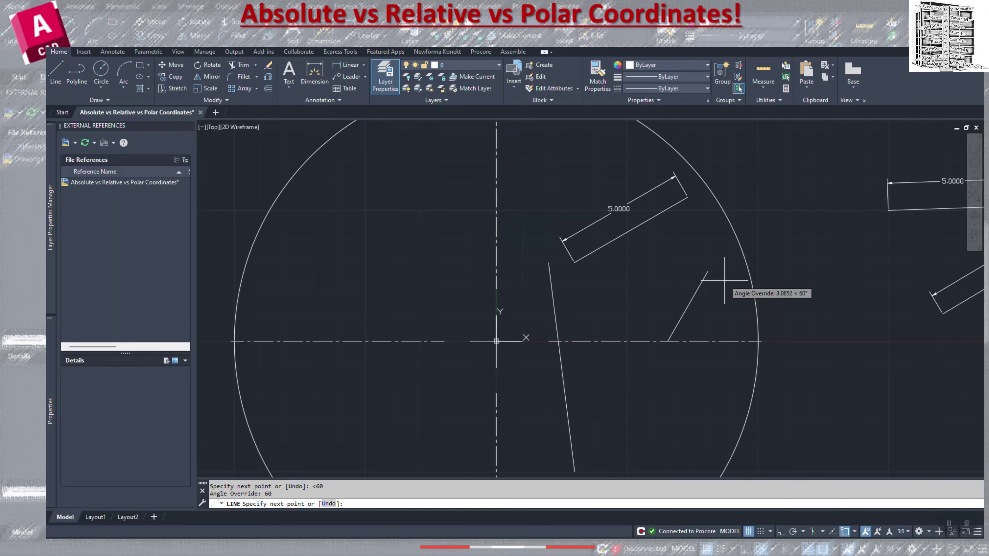
type("4")
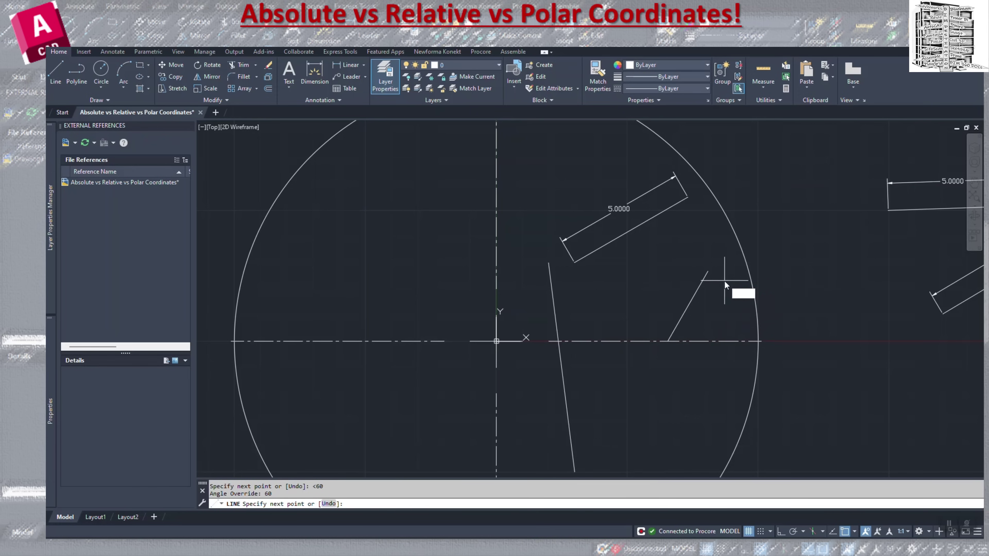
key("Return")
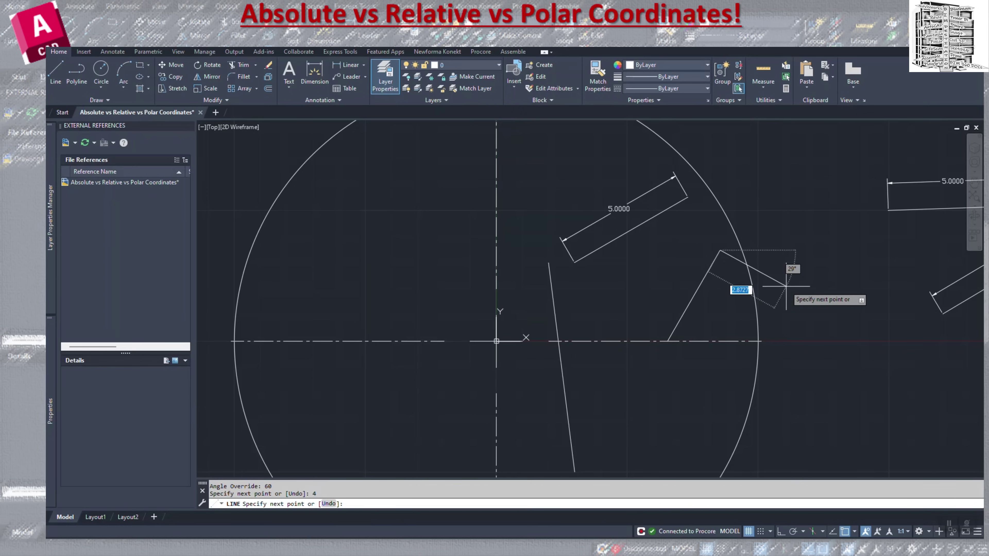
key("Escape")
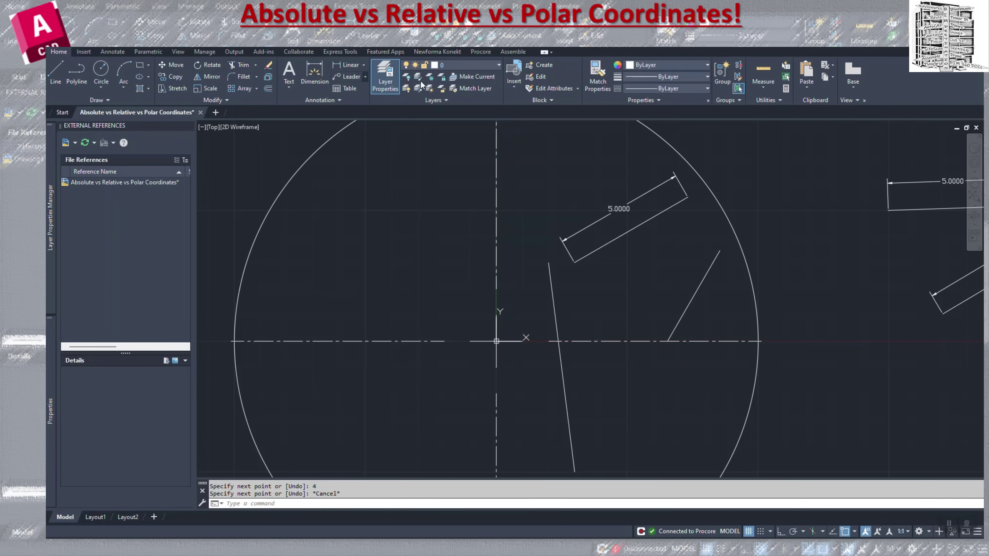
Draw a rectangle inside the circle, just right of the vertical centre line, with its opposite corner at a relative offset of 2,4.
left_click(139, 65)
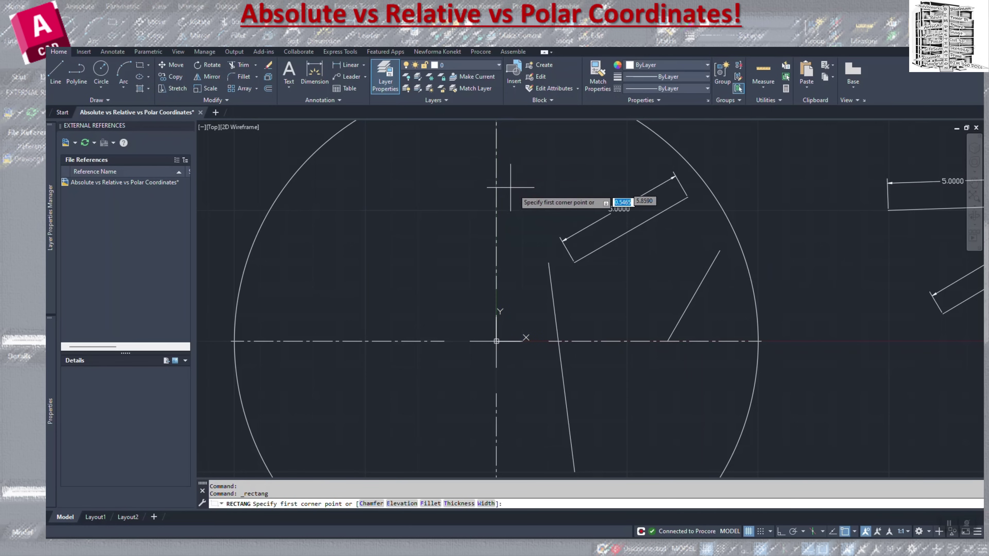
left_click(524, 209)
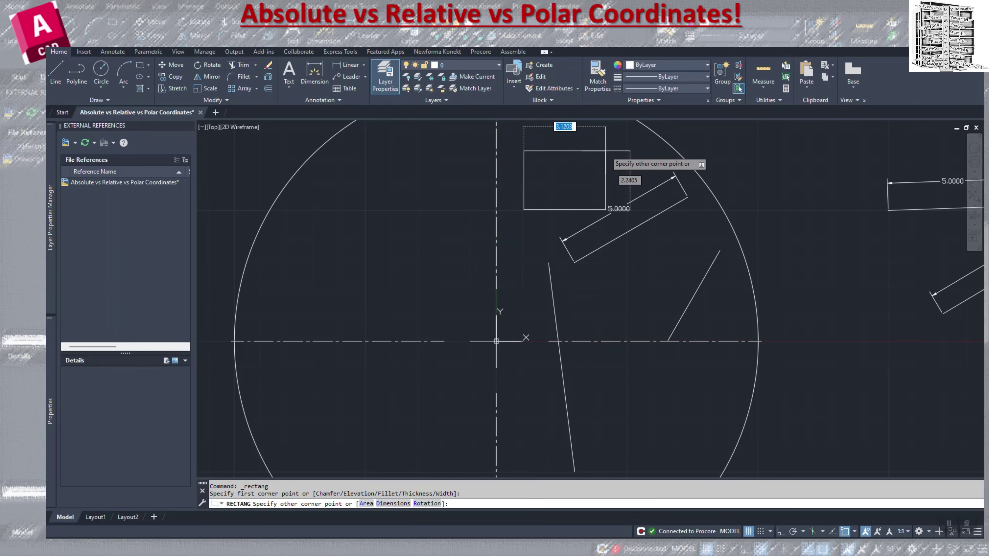
key("F8")
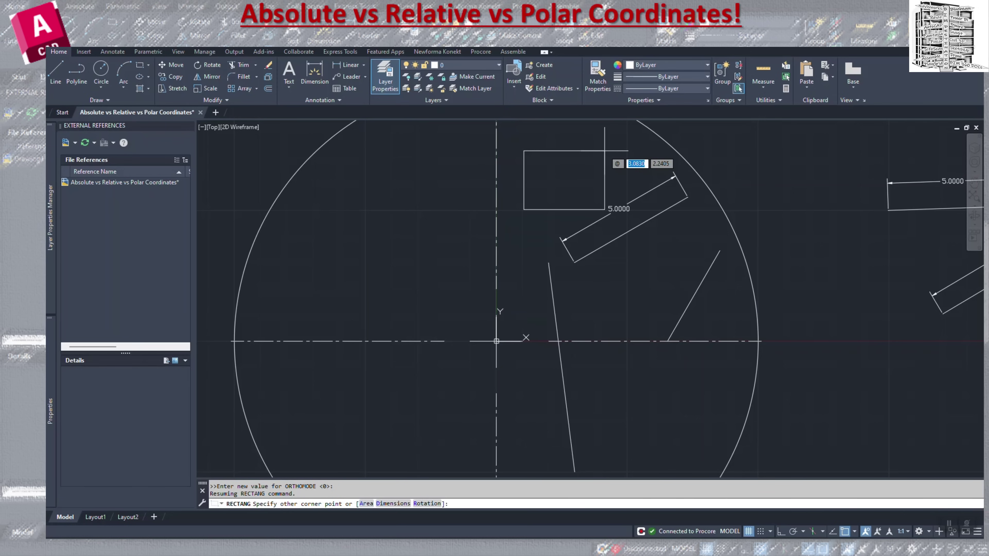
type("2")
key("Tab")
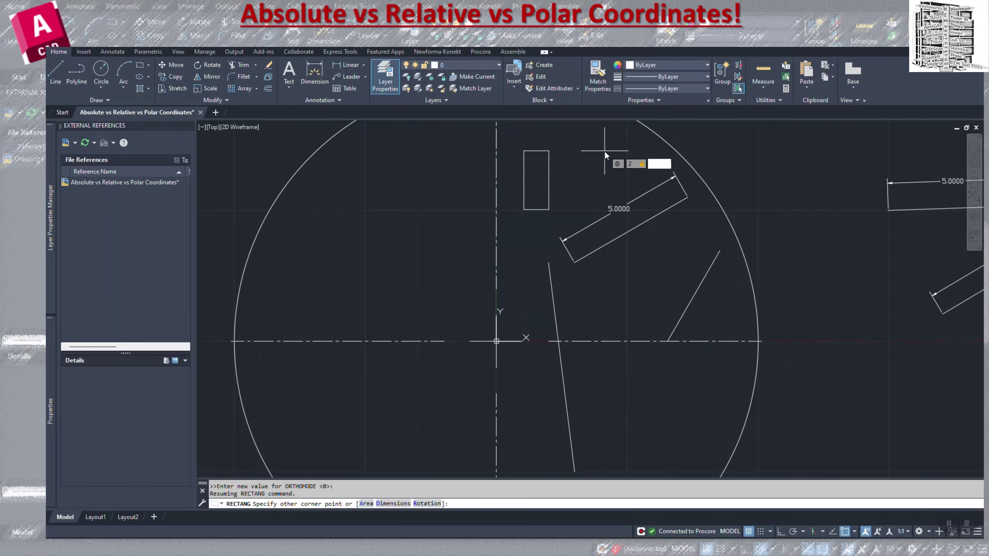
key("Return")
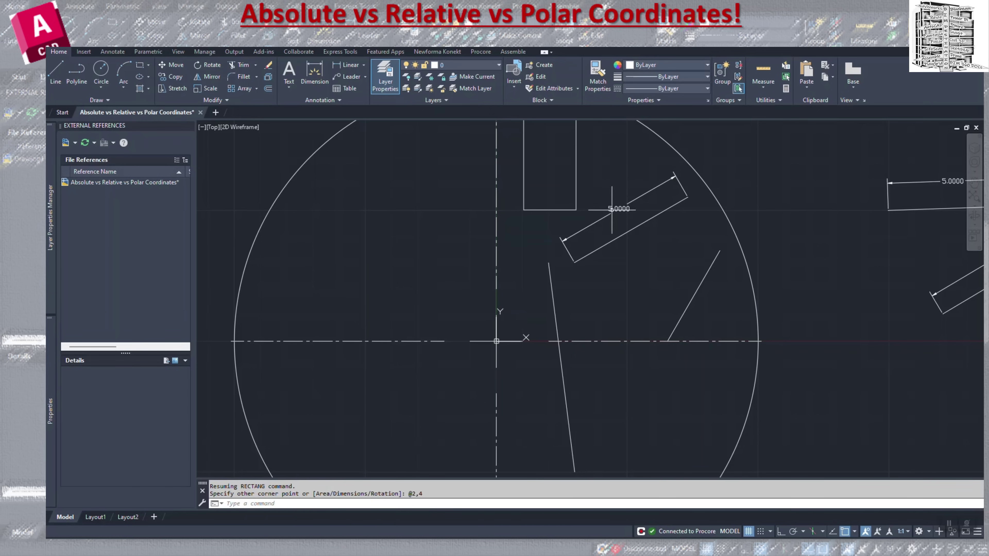
scroll(541, 249, "down", 2)
scroll(551, 181, "up", 4)
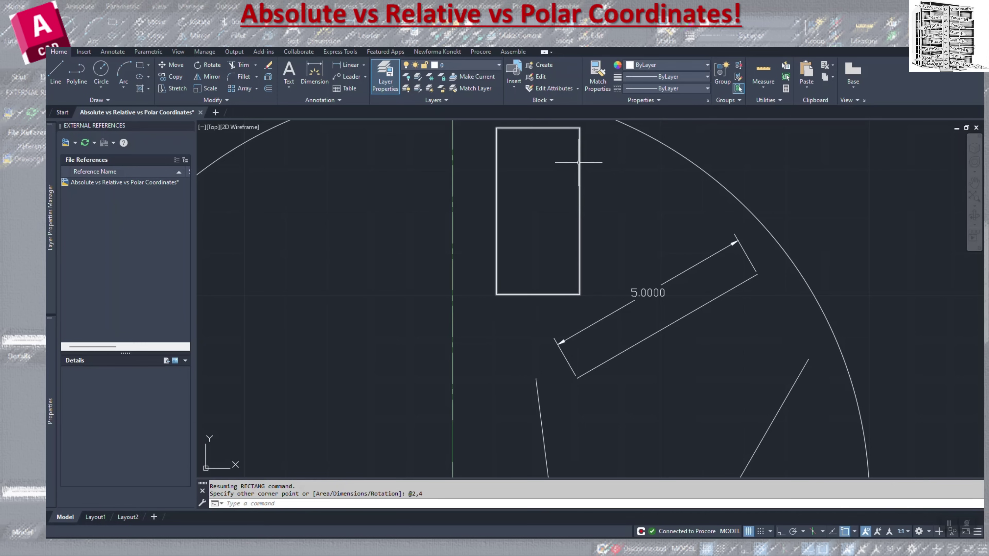
scroll(576, 167, "down", 5)
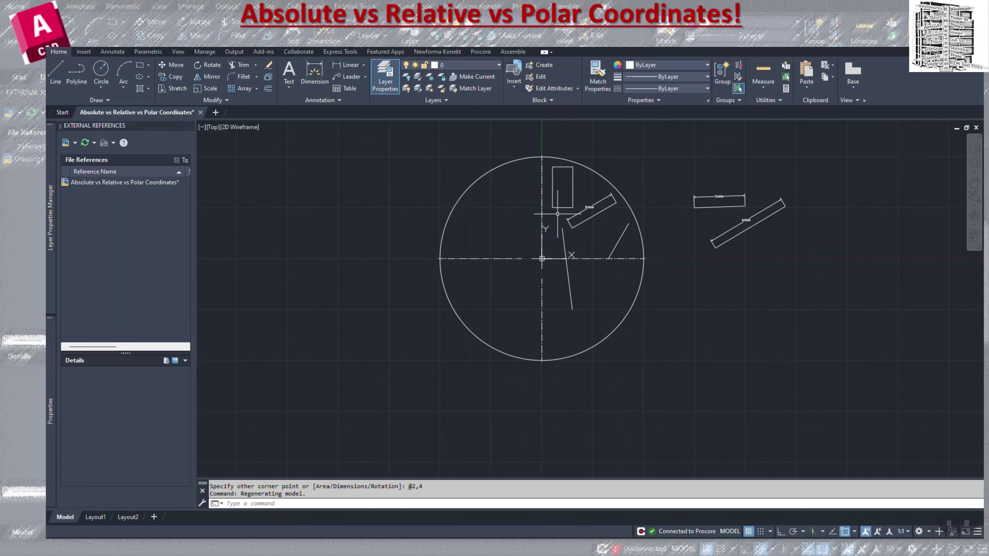
scroll(558, 208, "up", 2)
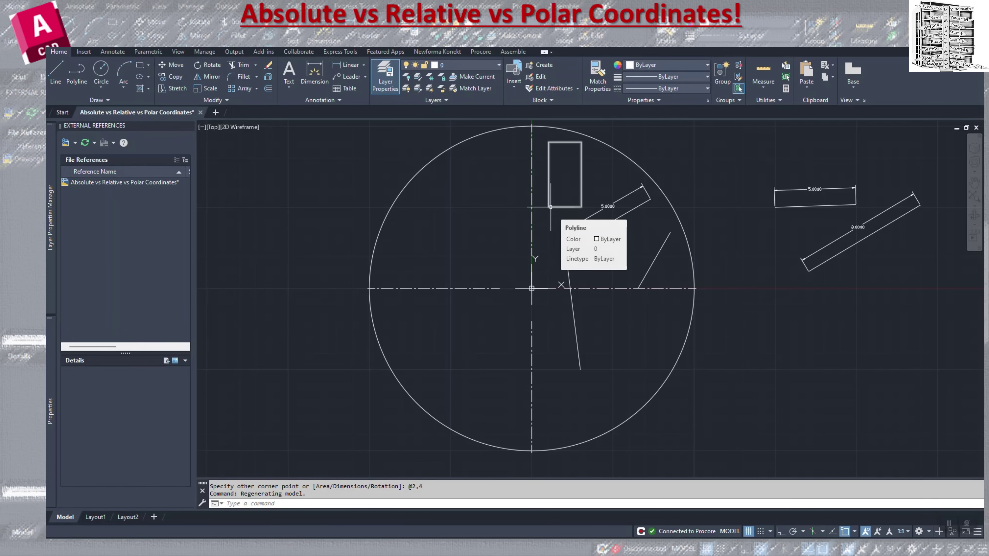
Draw a rectangle right of the dimensioned lines outside the circle, with its opposite corner at a relative offset of -4,-6.
scroll(407, 222, "down", 2)
middle_click_drag(771, 253, 690, 304)
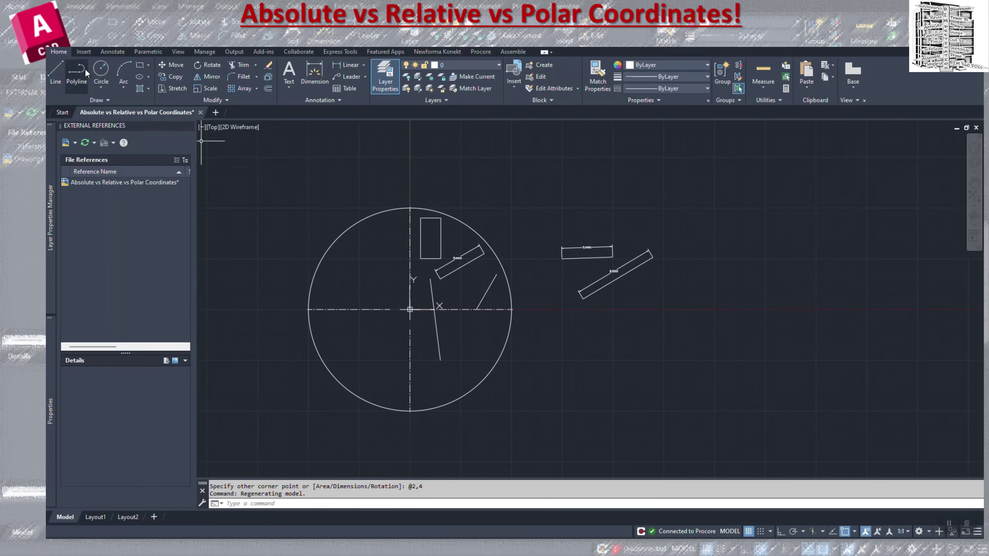
left_click(140, 66)
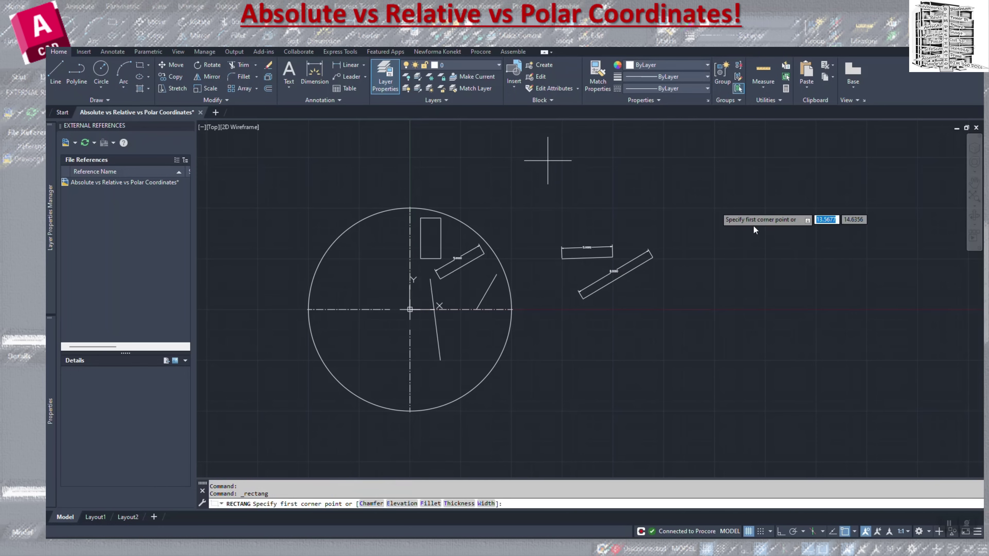
left_click(714, 207)
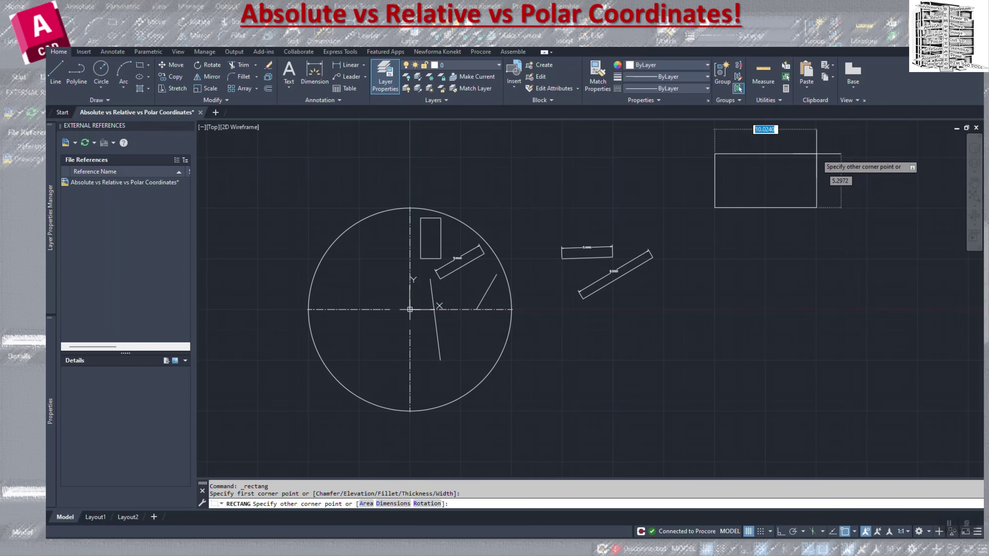
key("F8")
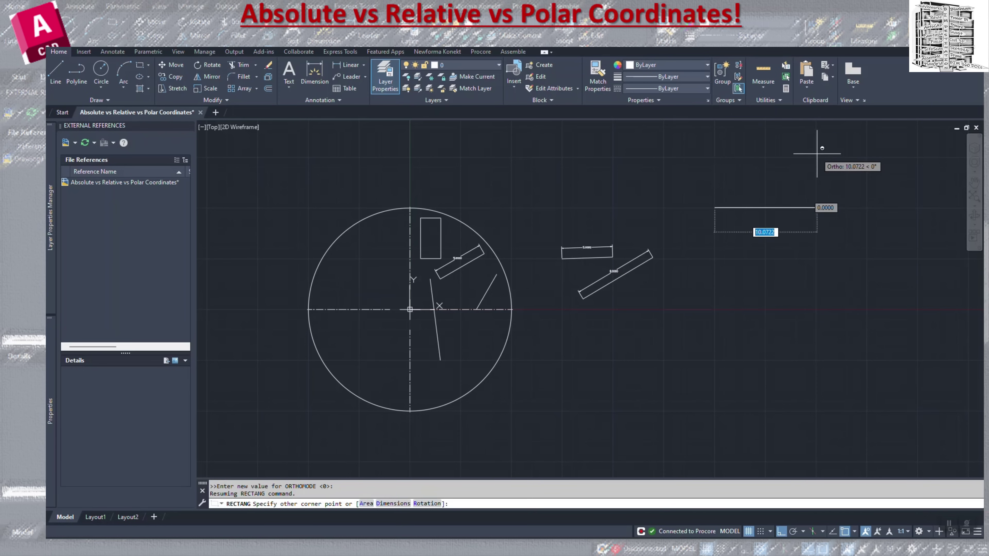
key("F8")
type("4")
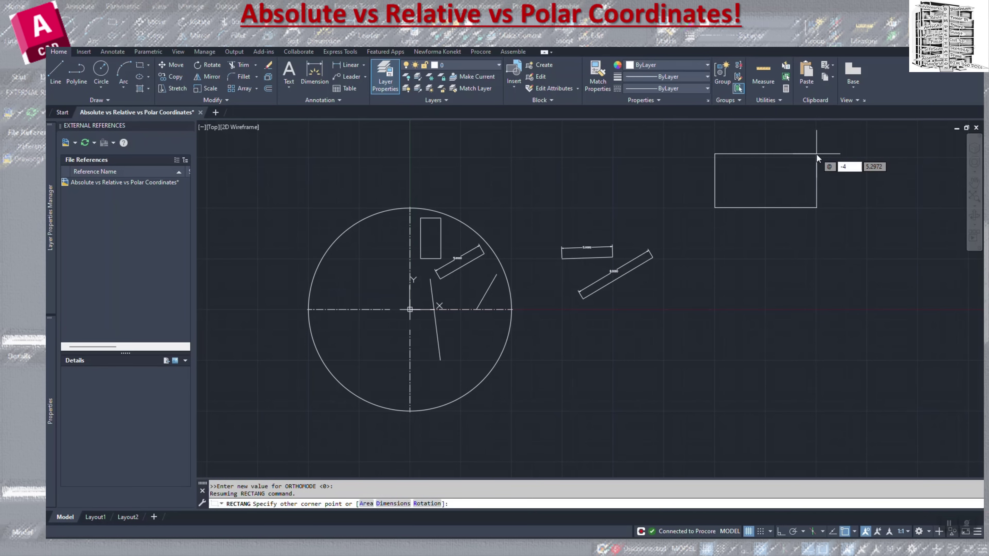
key("Tab")
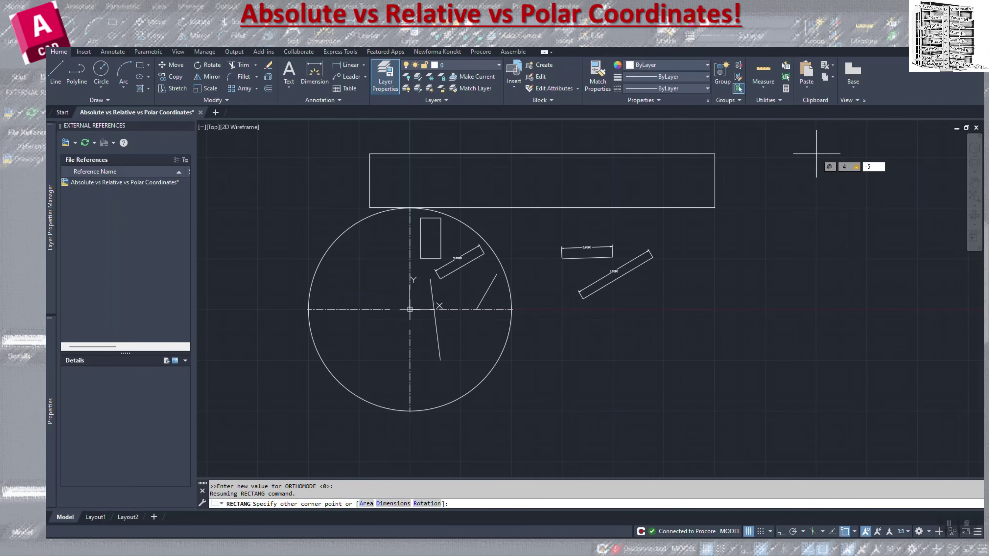
key("Return")
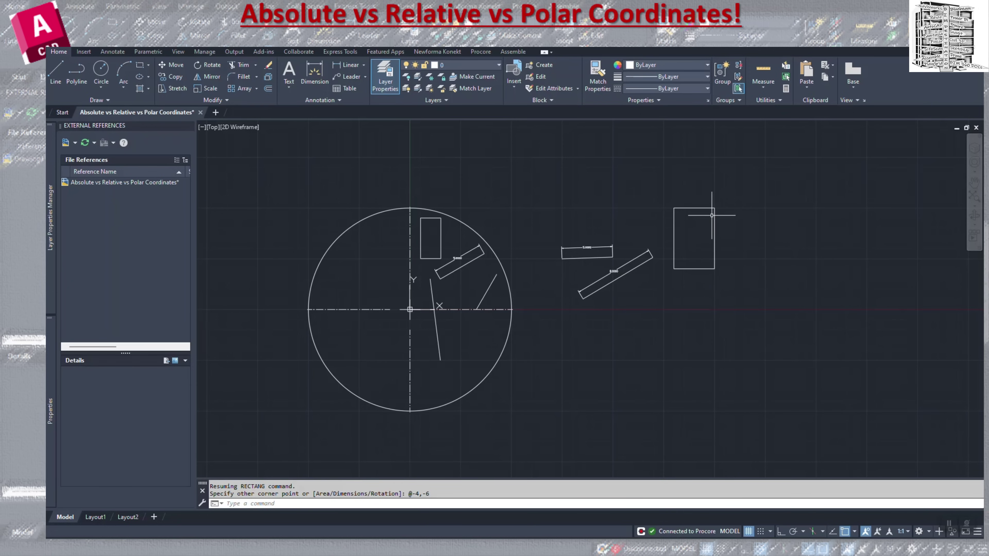
scroll(696, 211, "up", 5)
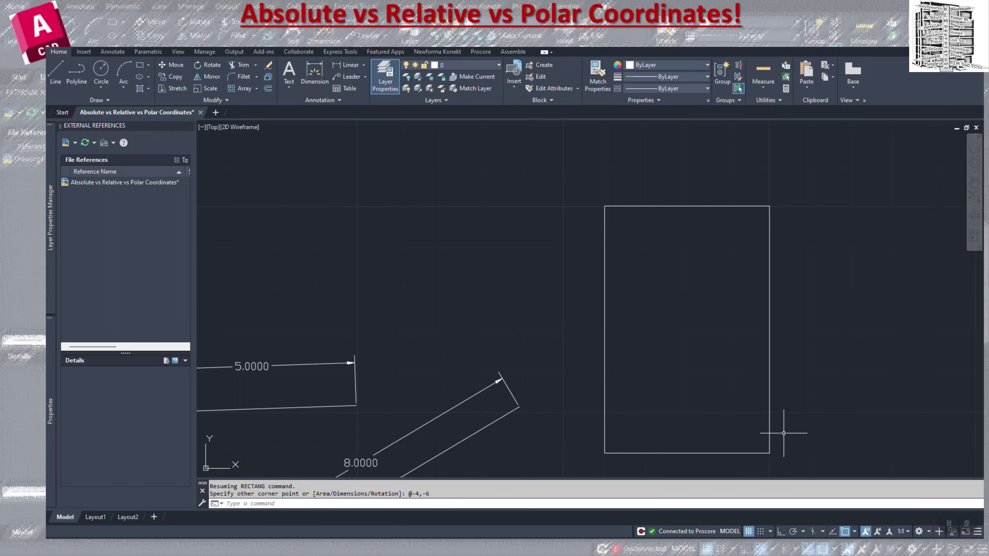
scroll(653, 280, "down", 4)
scroll(720, 276, "down", 2)
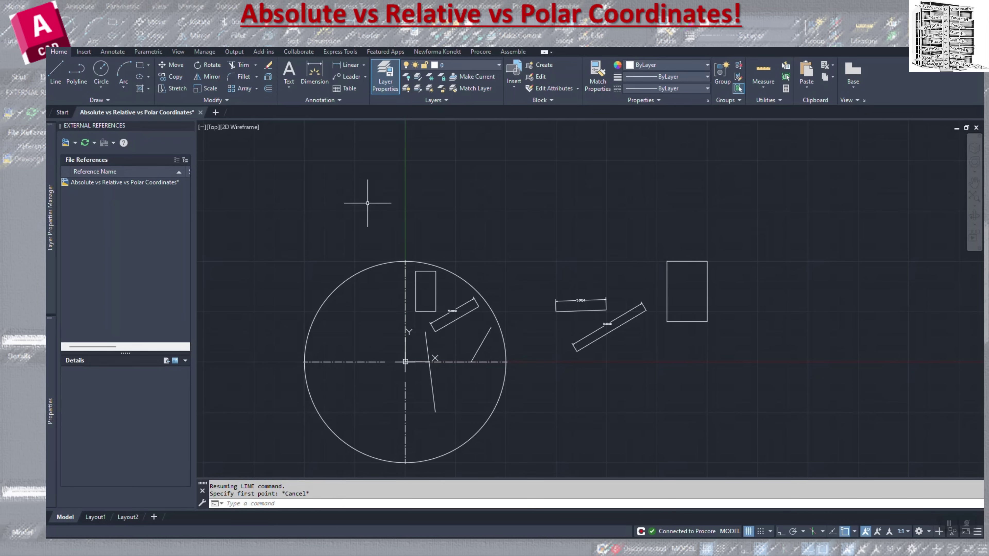
Draw a line with relative polar coordinates 5<60, starting above the nearly horizontal dimensioned line outside the circle, and finish the command.
left_click(55, 73)
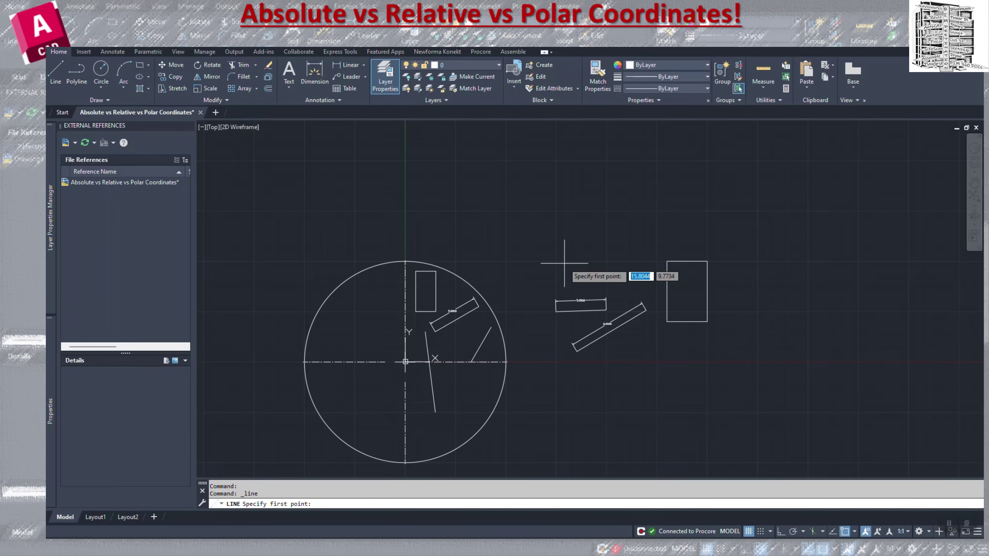
type("@")
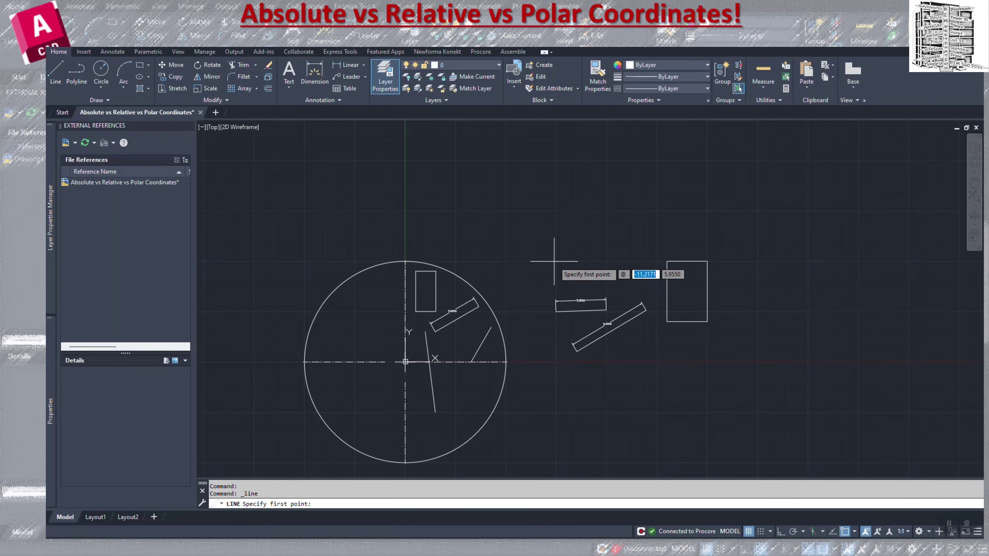
left_click(554, 261)
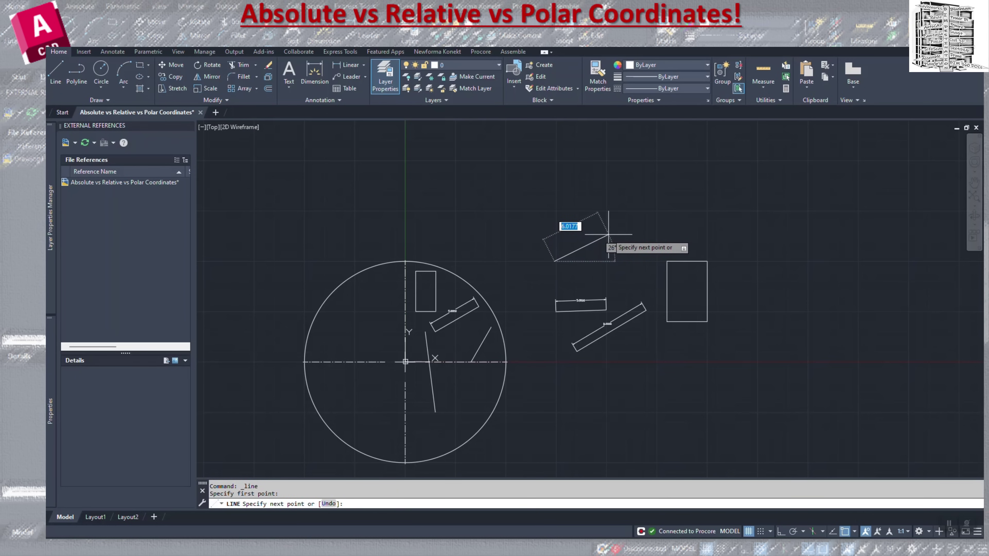
type("@")
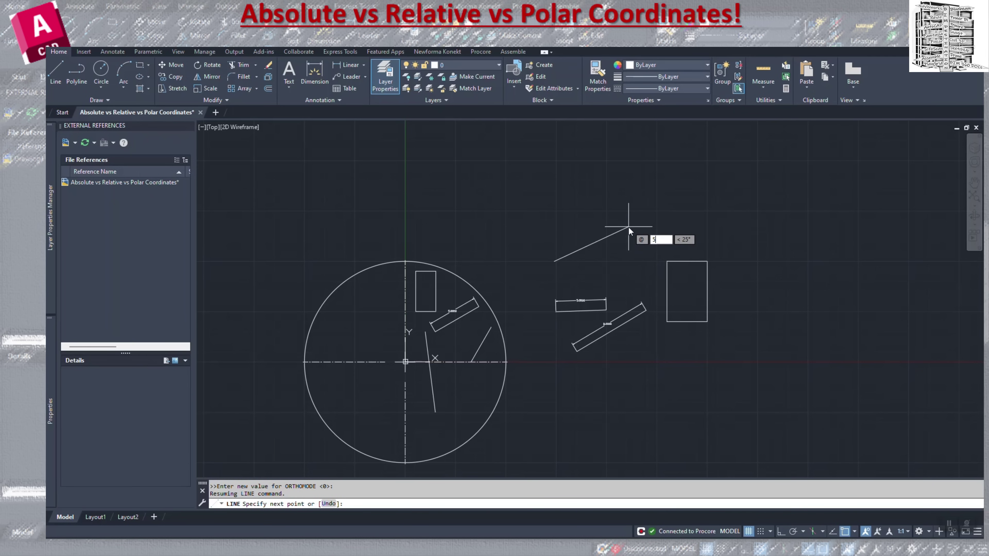
type("5")
key("Tab")
type("60")
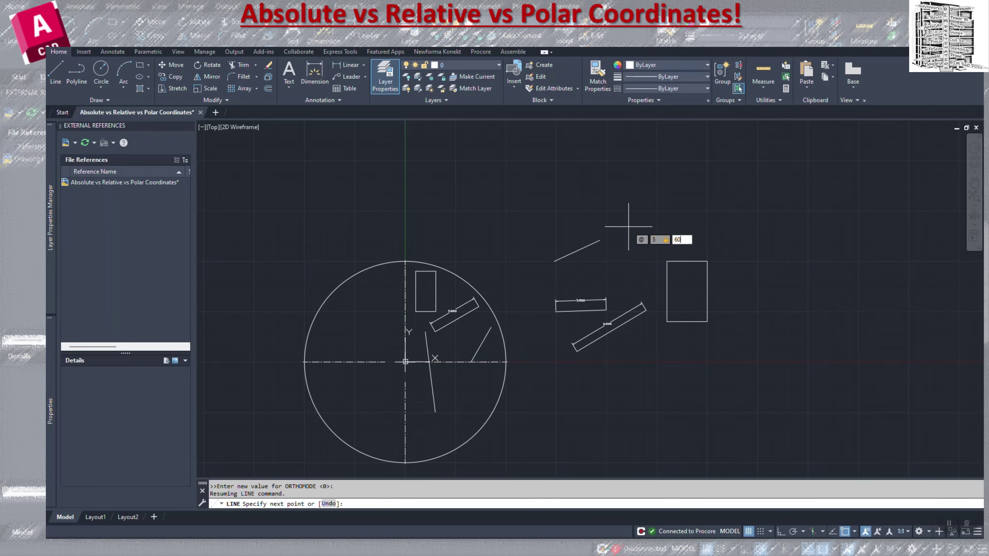
key("Return")
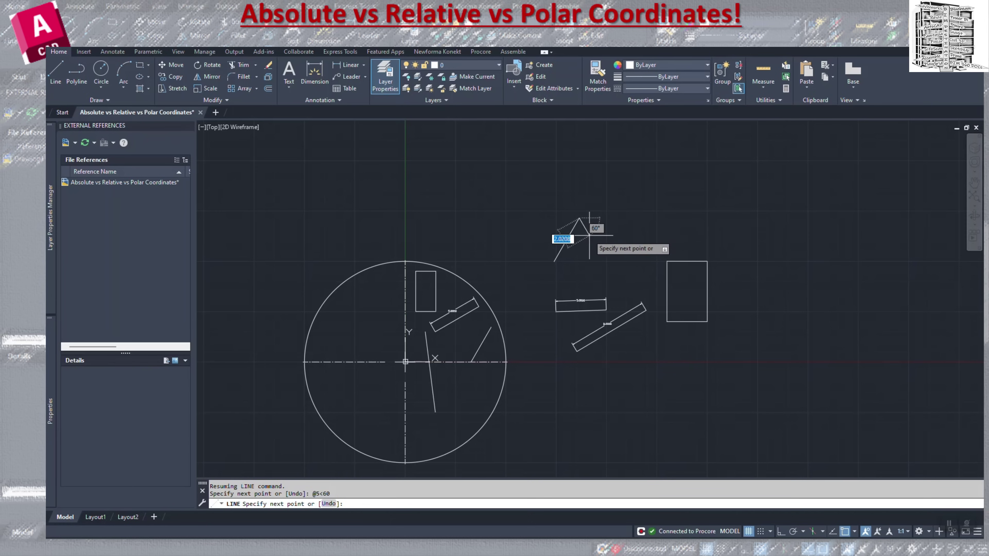
key("Escape")
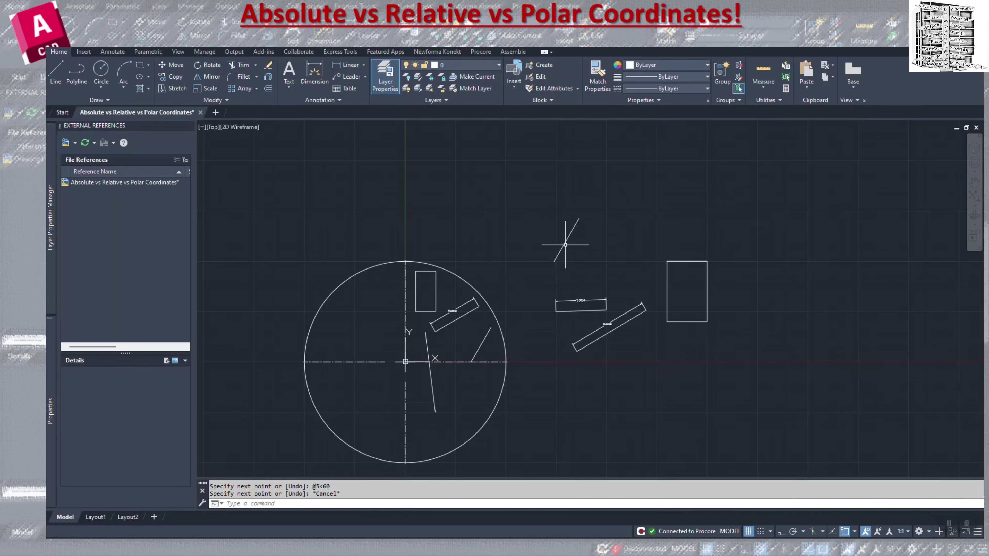
Add an aligned length dimension on the upper-left side of the 60° line outside the circle.
scroll(567, 245, "up", 5)
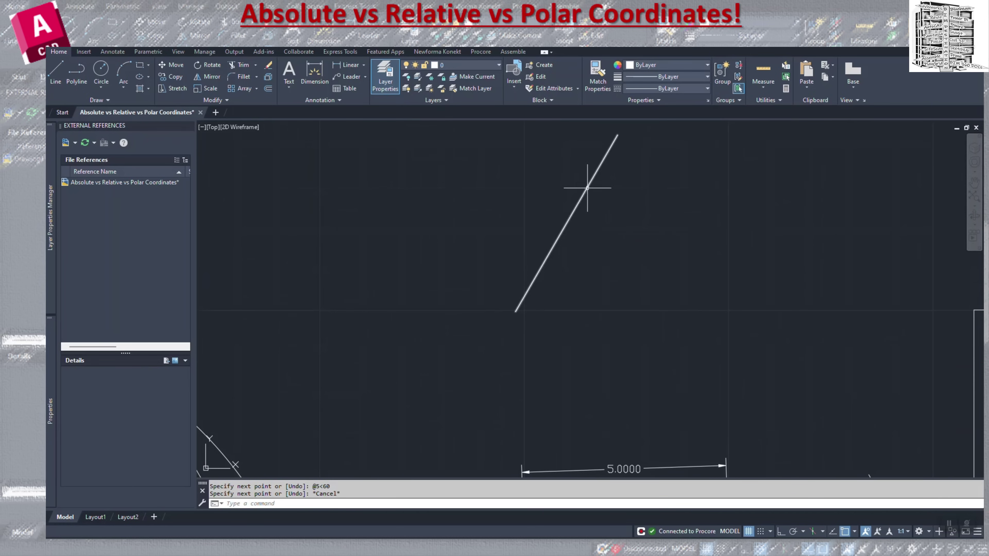
left_click(113, 51)
left_click(208, 72)
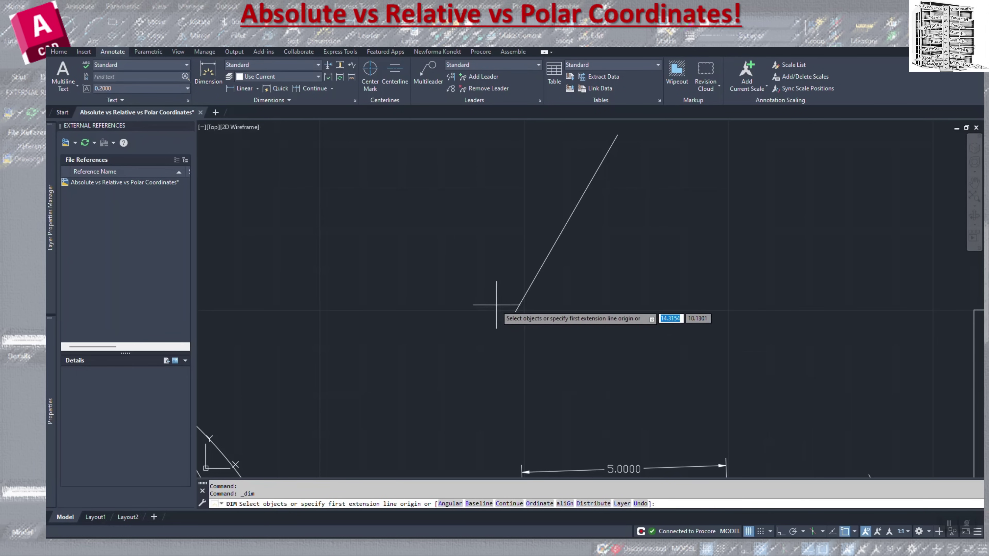
left_click(516, 311)
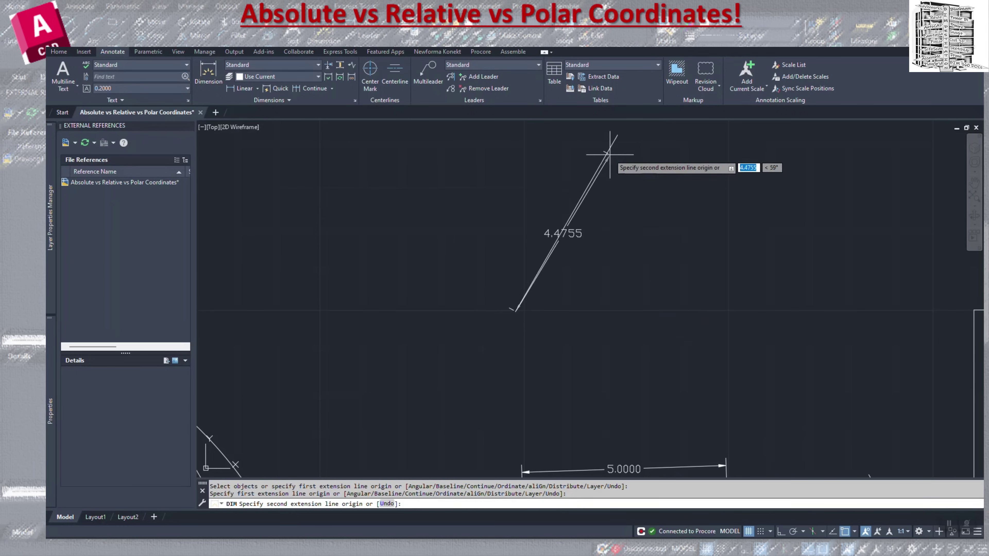
left_click(617, 135)
left_click(533, 203)
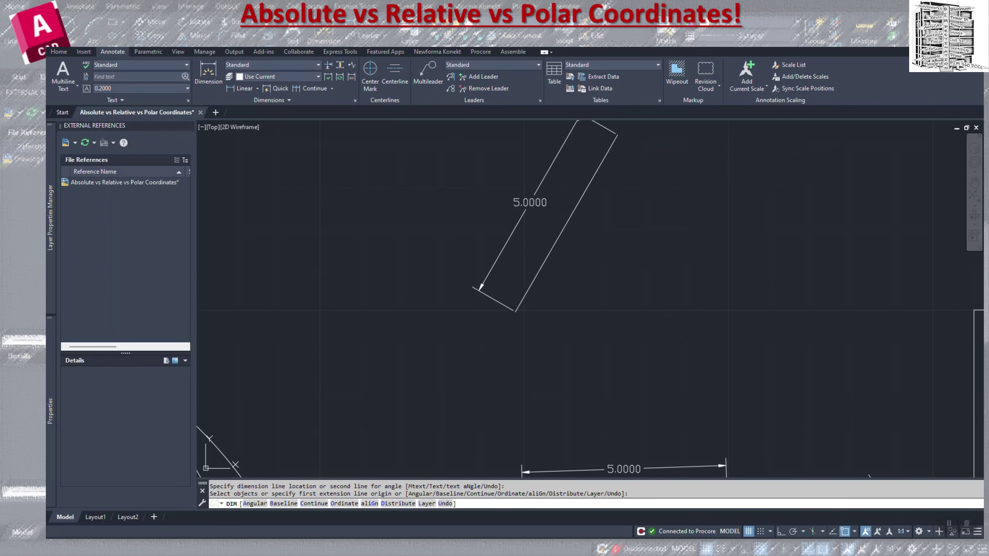
key("Escape")
scroll(495, 317, "up", 3)
scroll(495, 318, "up", 2)
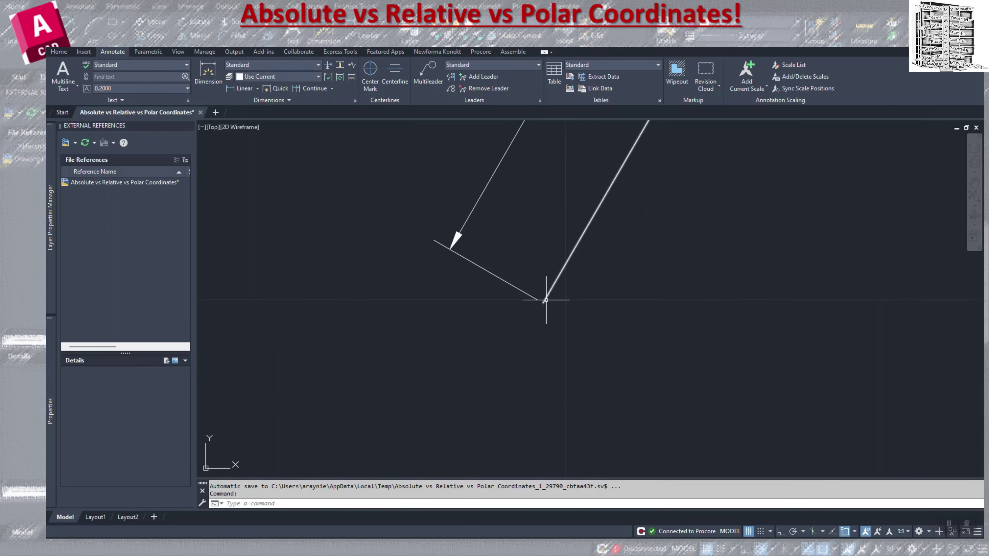
scroll(566, 299, "down", 5)
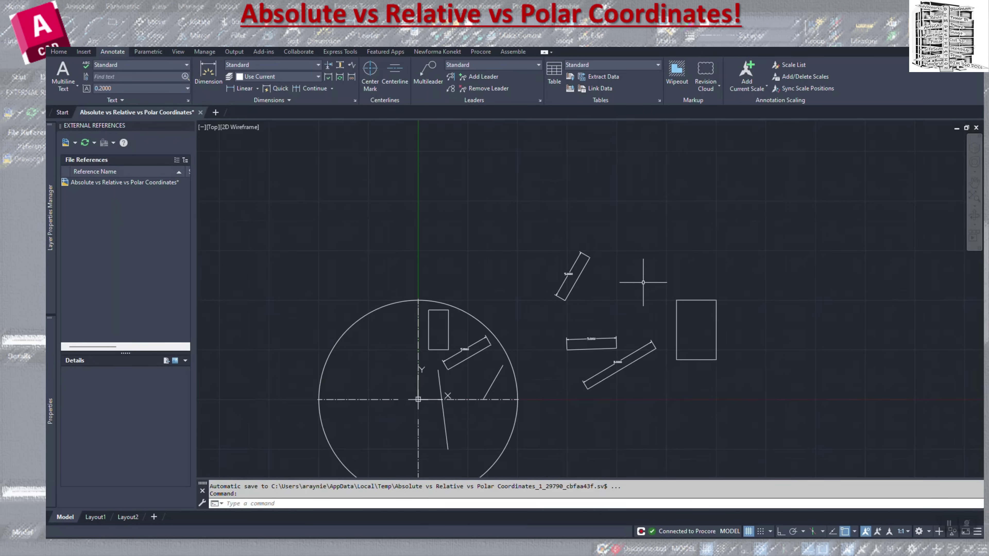